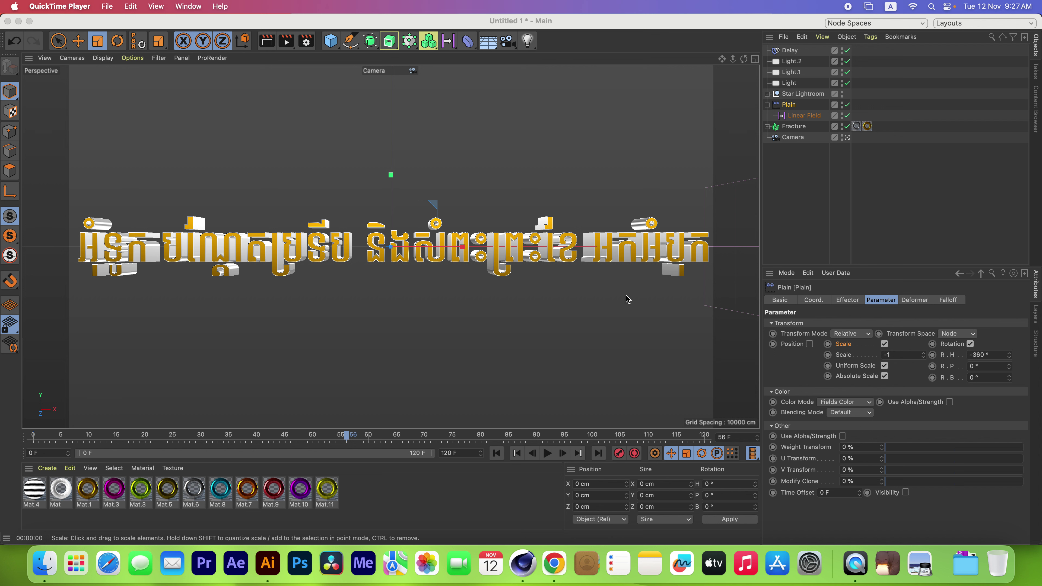
Play the fracture animation so the gold Khmer text pieces assemble.
click(549, 455)
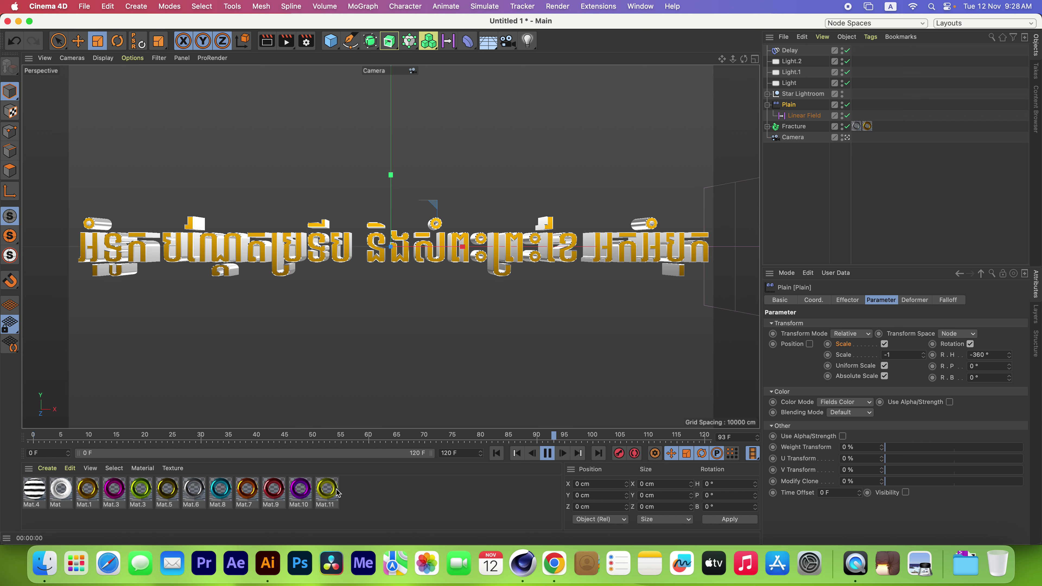
Inspect the Mat.11 material and the Fracture object's material tags, including Mat.1.
click(326, 494)
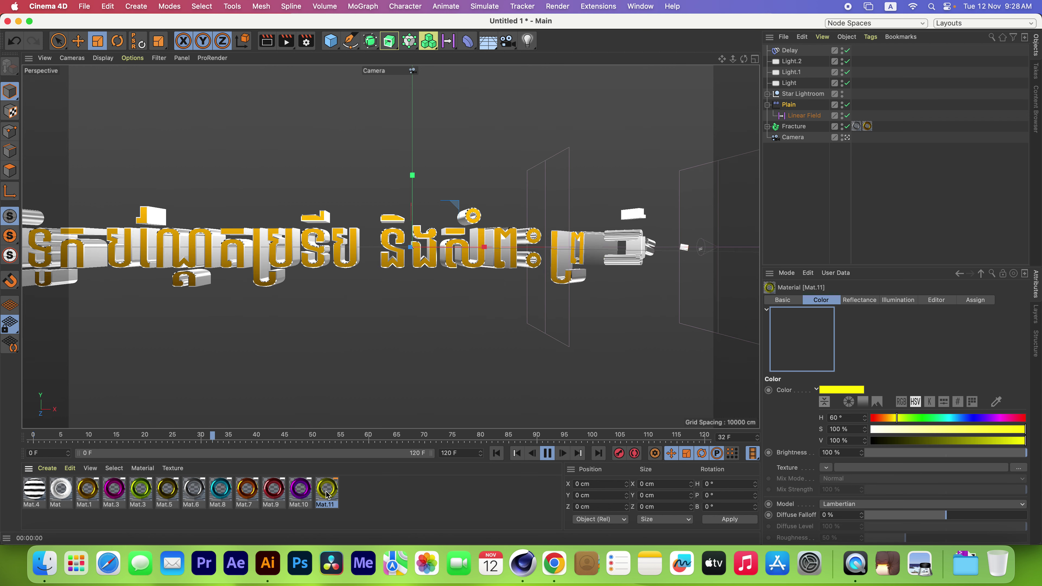
click(857, 126)
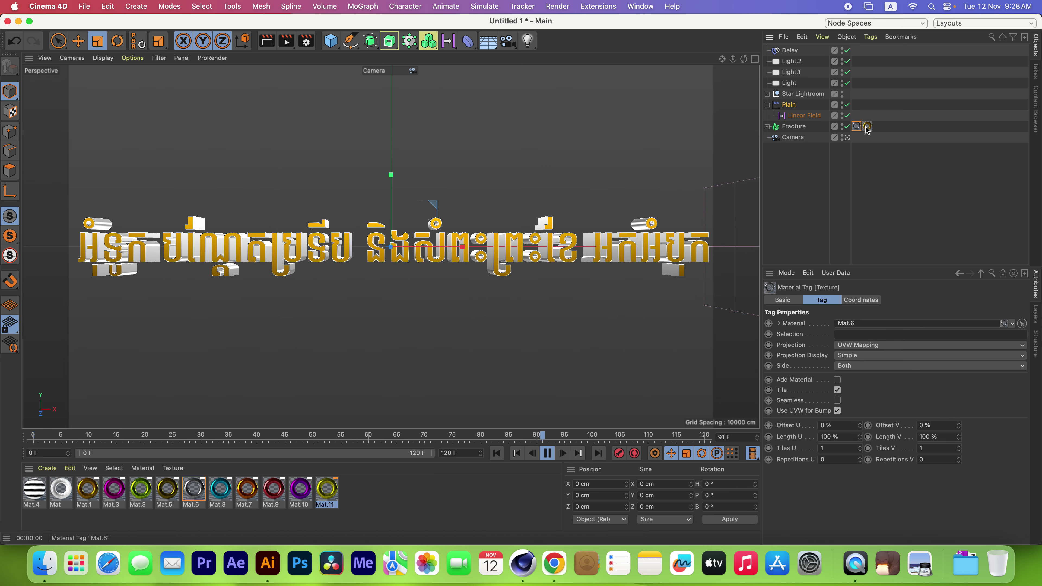
click(866, 126)
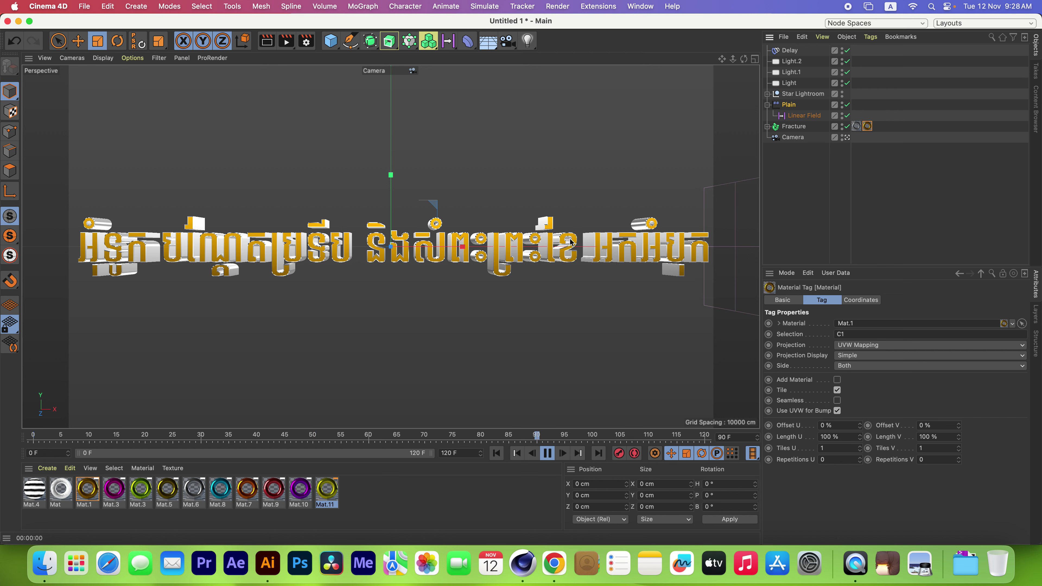
Expand Fracture and scroll through its extruded Path objects.
click(767, 126)
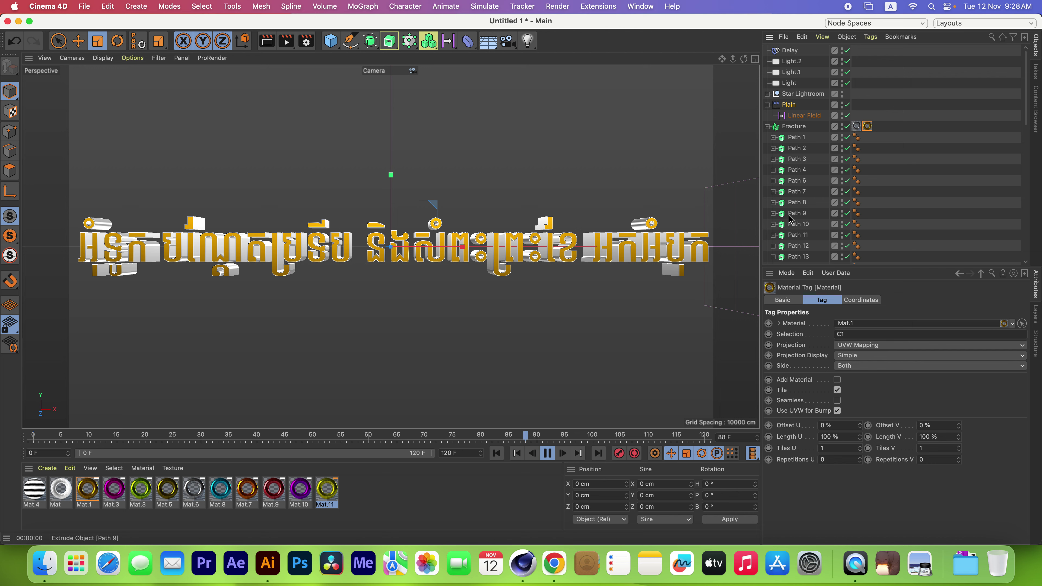
scroll(794, 213, down, 3)
scroll(791, 215, down, 3)
scroll(791, 220, down, 2)
scroll(792, 224, down, 4)
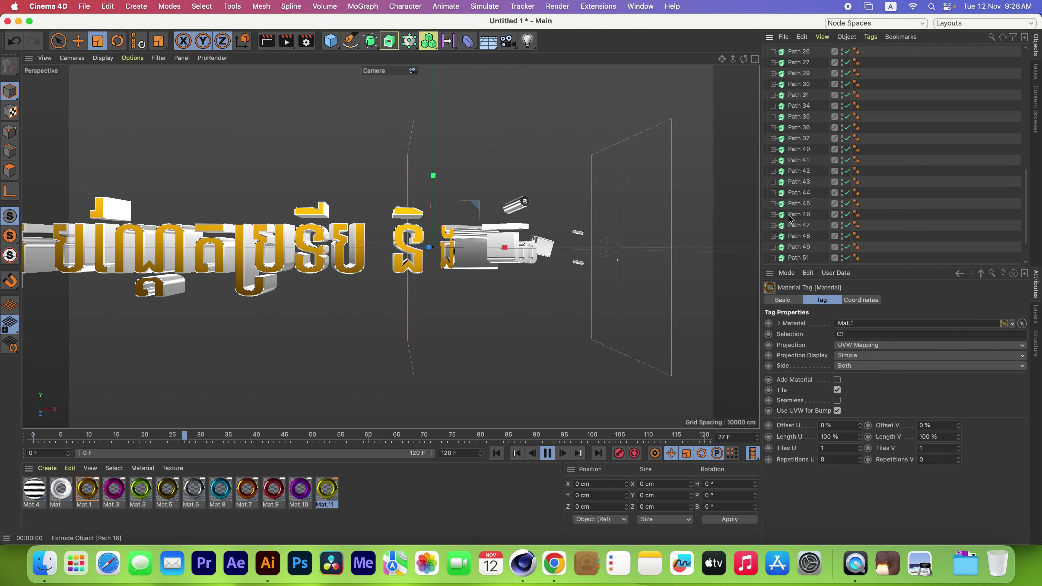
scroll(798, 250, up, 2)
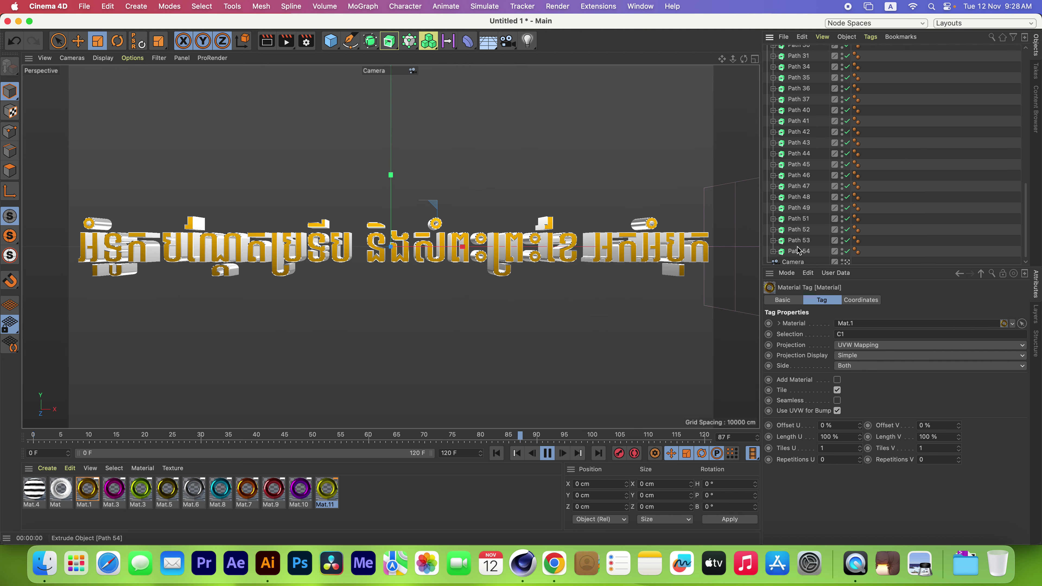
scroll(798, 250, up, 1)
scroll(798, 251, up, 3)
scroll(798, 250, up, 2)
scroll(797, 246, up, 4)
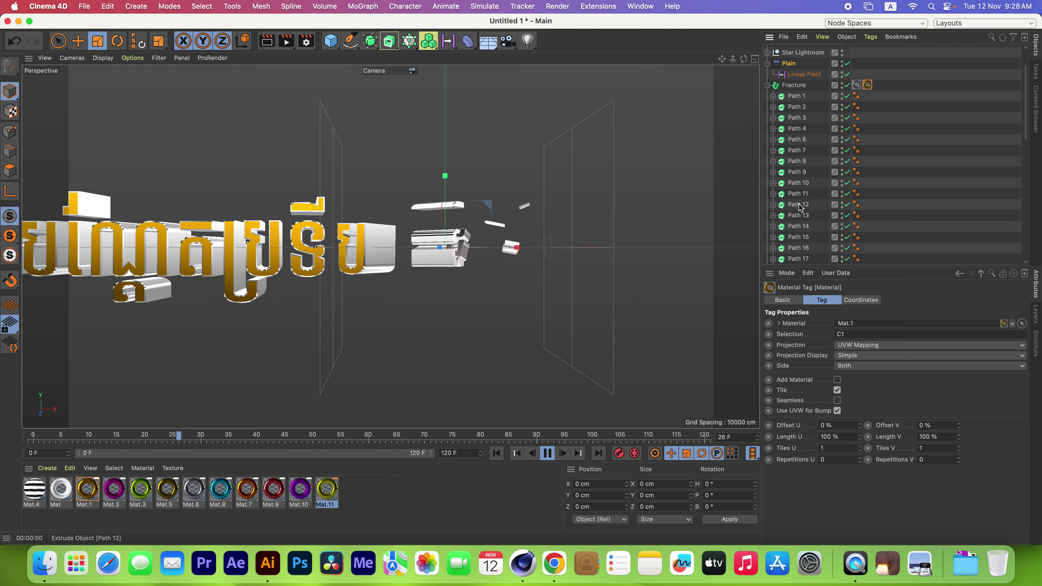
scroll(800, 205, down, 3)
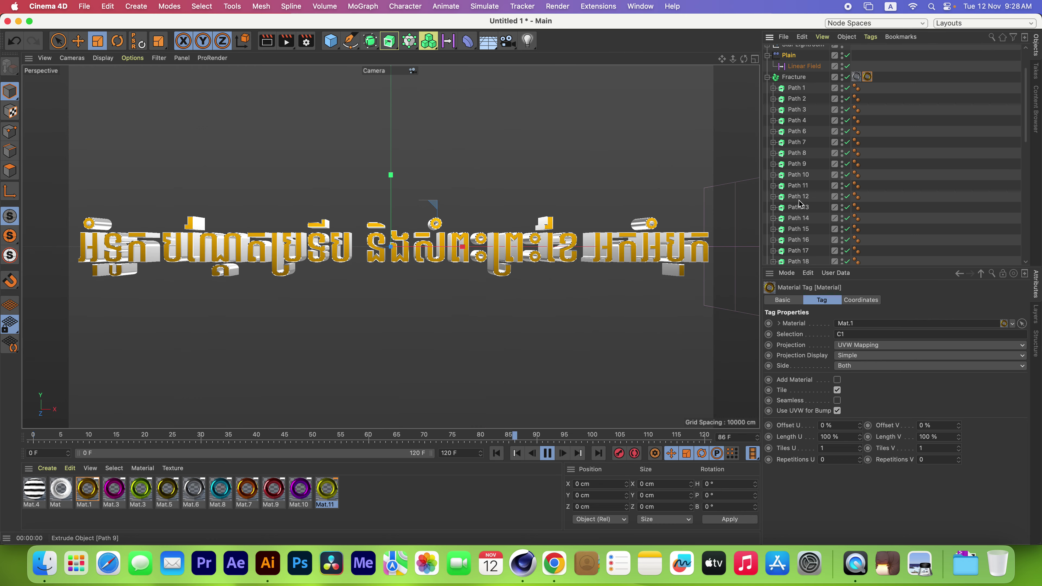
scroll(800, 204, down, 3)
scroll(800, 204, down, 3)
scroll(800, 204, down, 4)
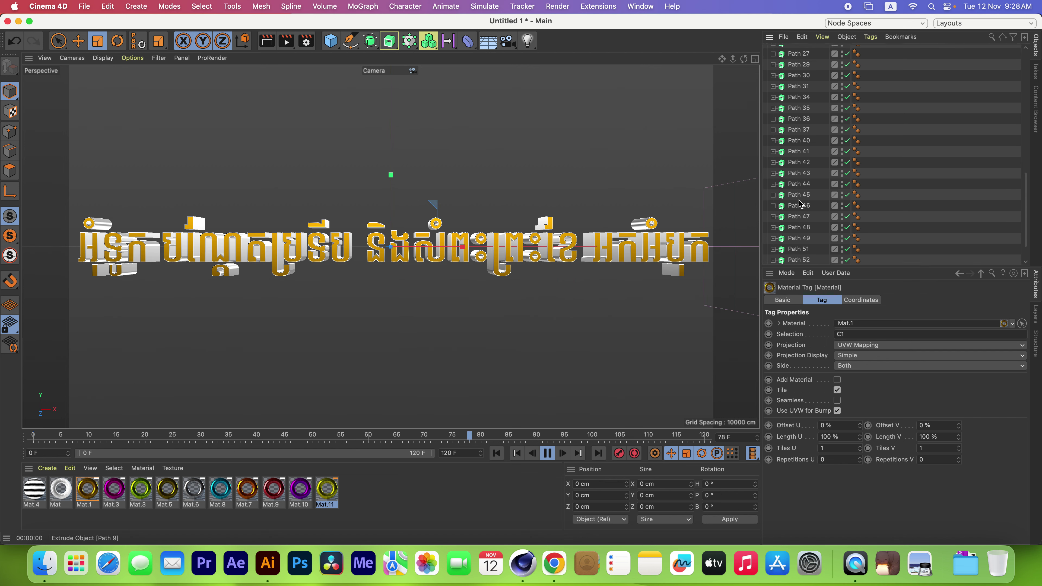
scroll(792, 133, up, 4)
scroll(793, 123, up, 4)
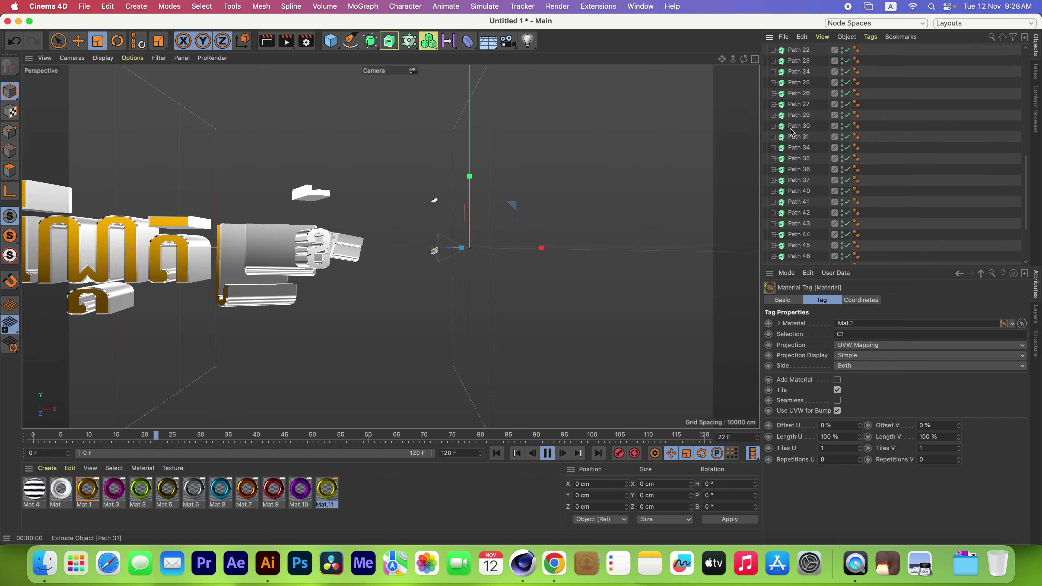
scroll(798, 84, up, 3)
scroll(797, 86, up, 2)
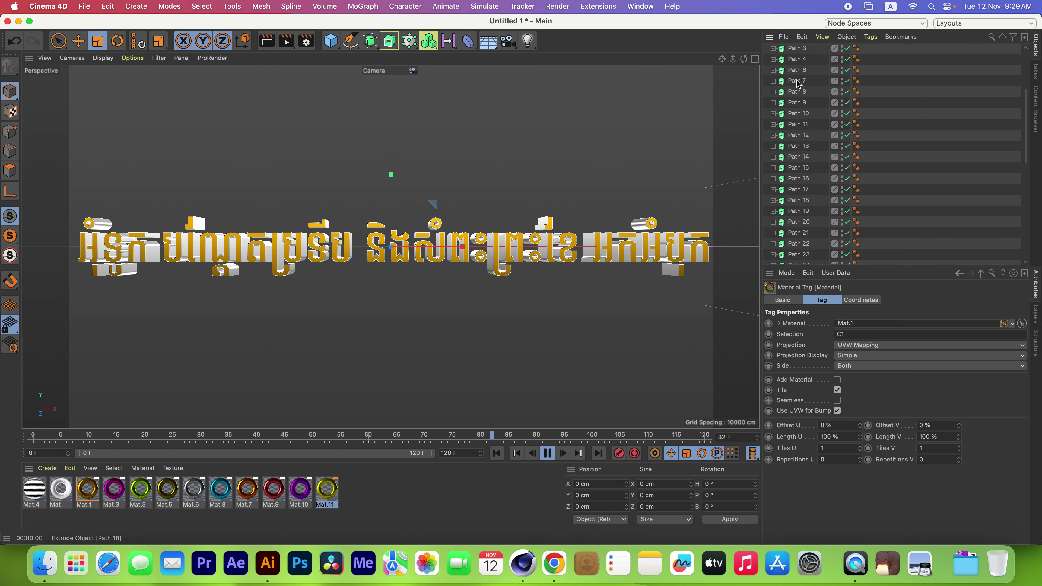
scroll(797, 89, up, 3)
Select Path 1 under Fracture and stop the animation playback.
scroll(797, 92, up, 2)
click(797, 97)
scroll(796, 100, down, 5)
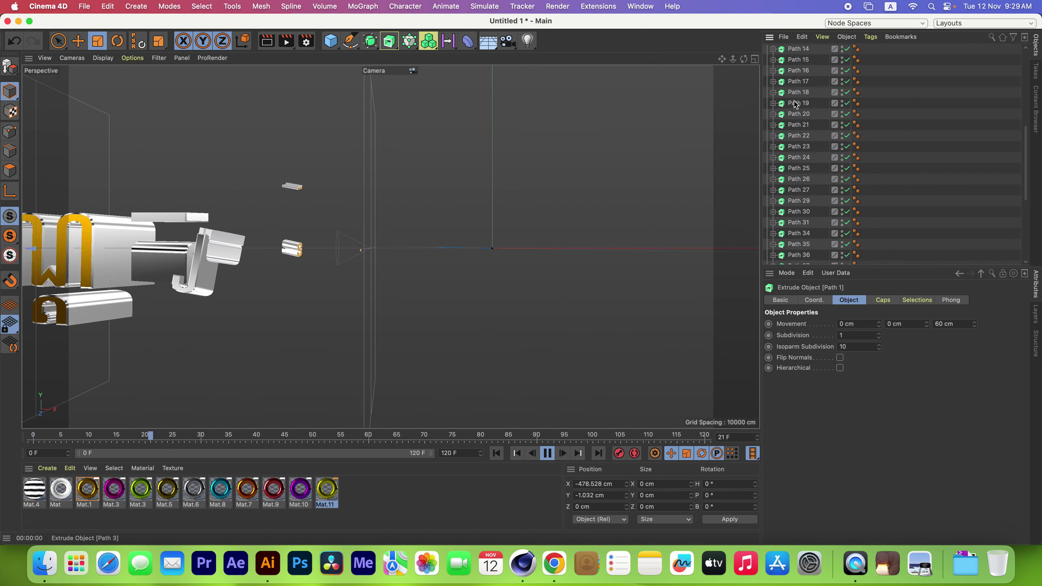
scroll(795, 103, down, 5)
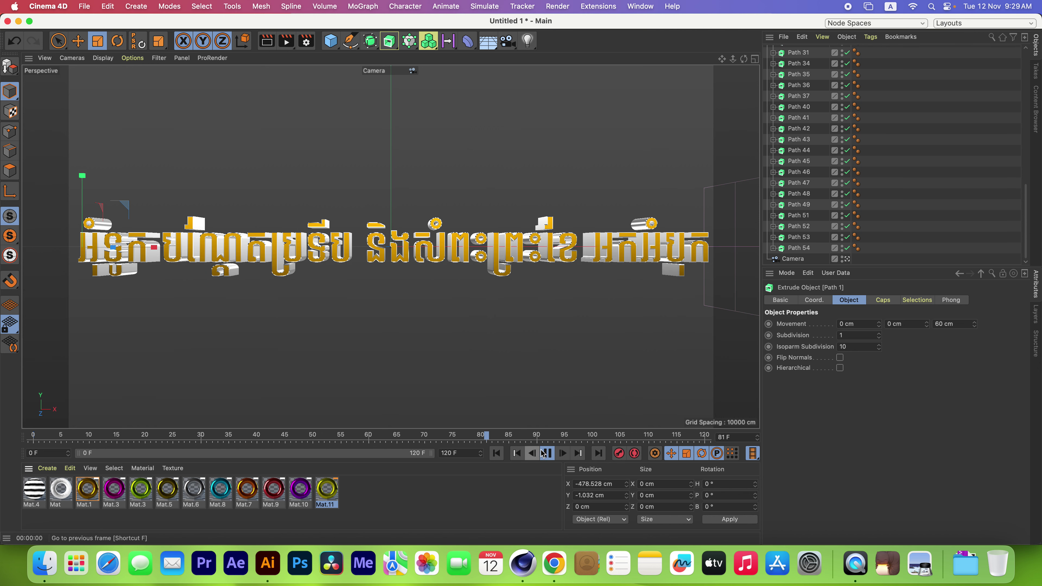
key(F8)
Delete all extruded Path objects from Path 1 to Path 54, then bring Illustrator forward.
shift+click(797, 248)
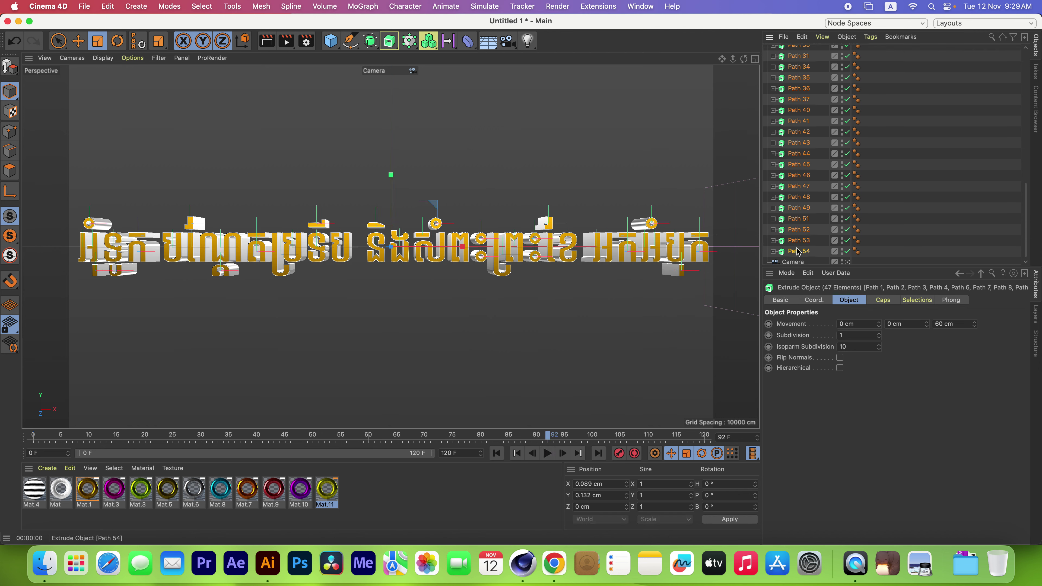
scroll(806, 242, up, 5)
scroll(807, 238, up, 3)
scroll(806, 205, up, 2)
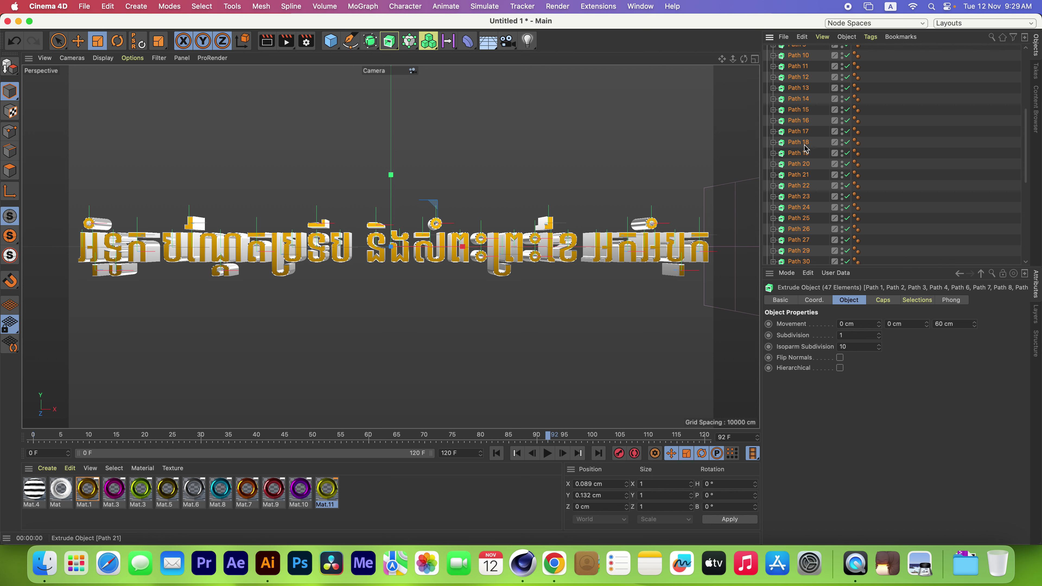
scroll(806, 176, up, 3)
scroll(806, 152, up, 2)
scroll(806, 148, up, 2)
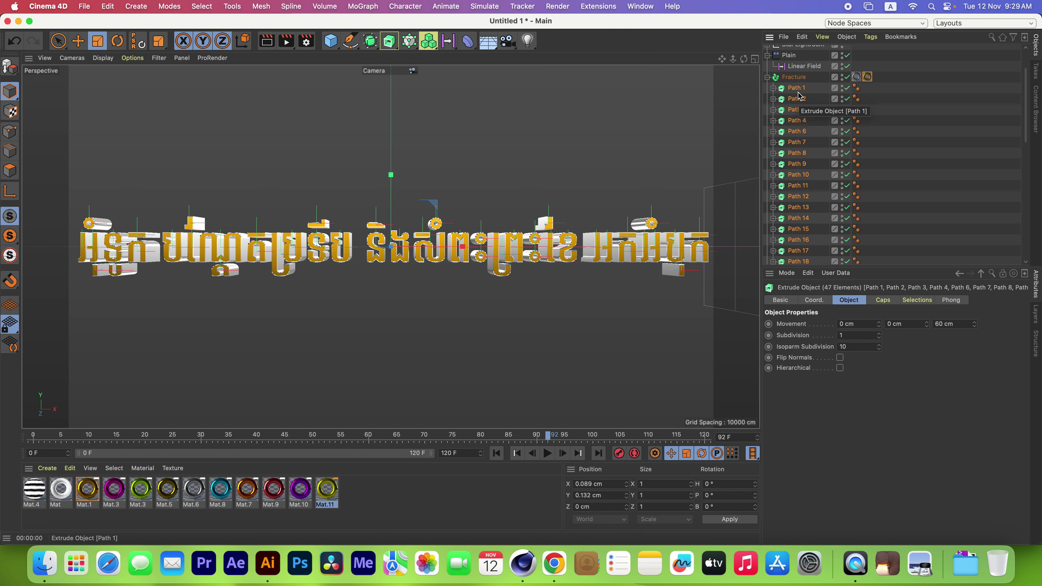
key(Delete)
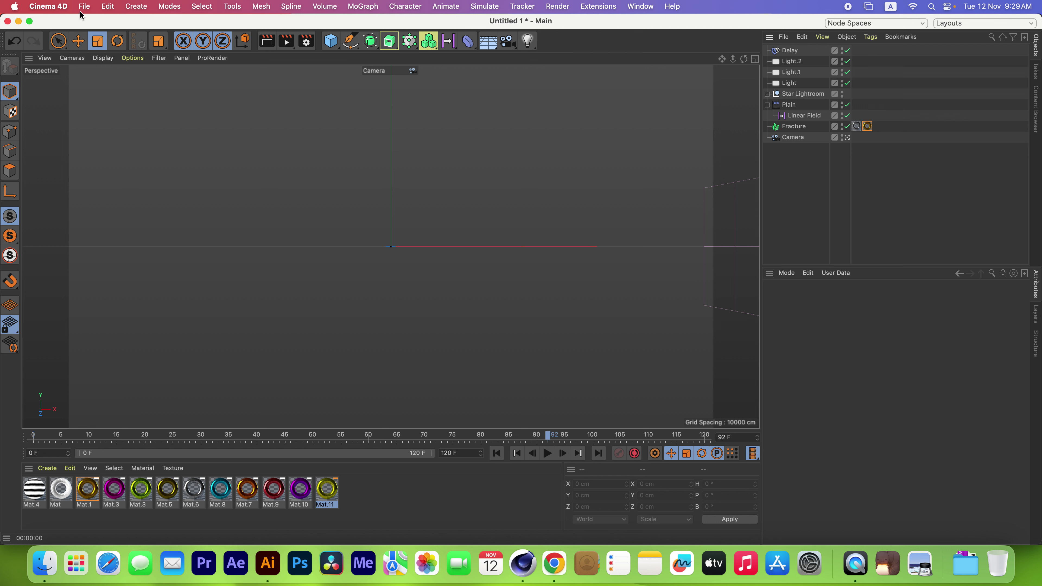
click(269, 555)
Save the Khmer text group as an Illustrator 8 compatible .ai file.
click(411, 246)
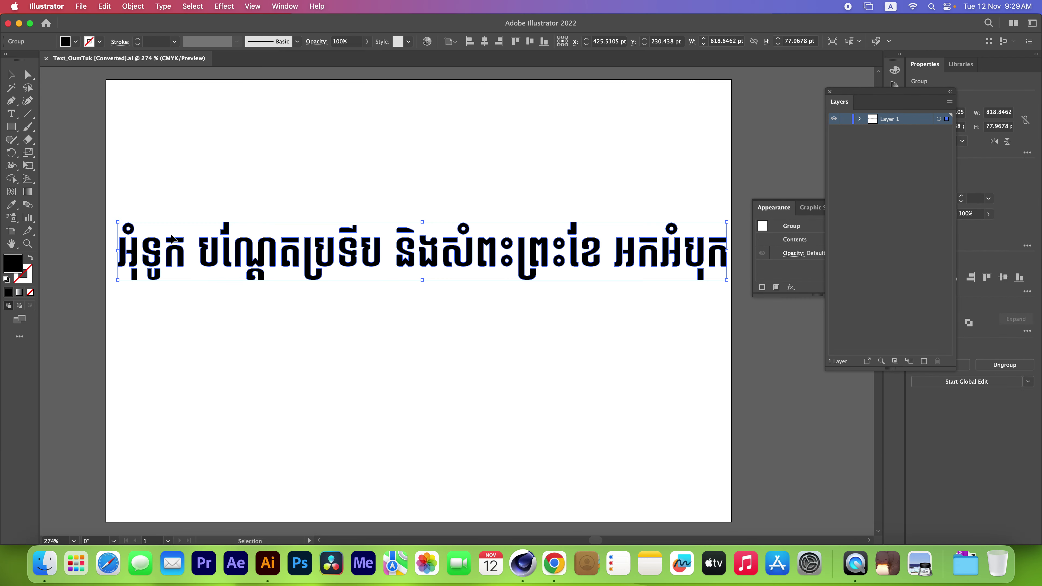
click(81, 7)
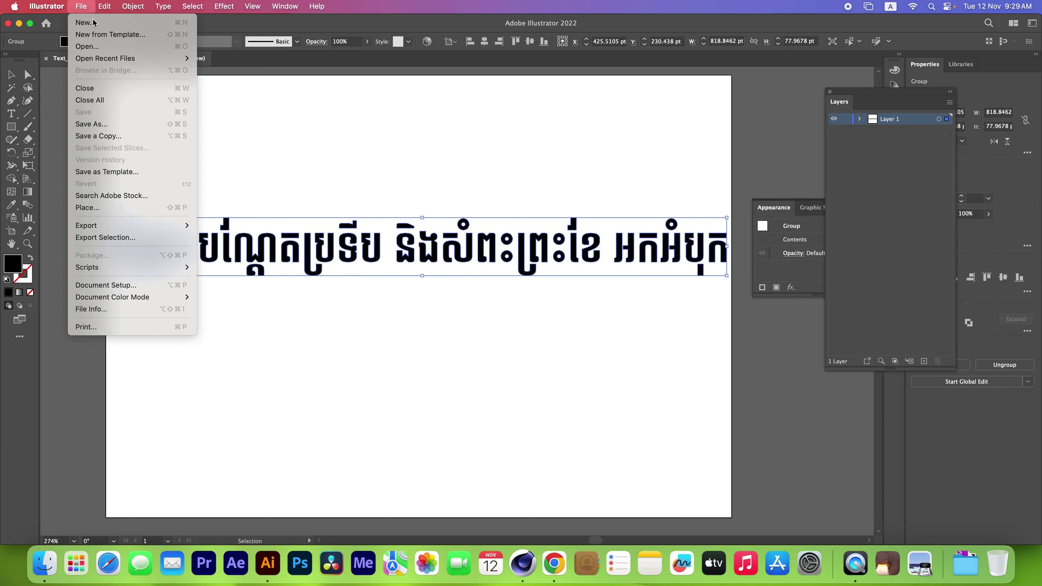
click(107, 125)
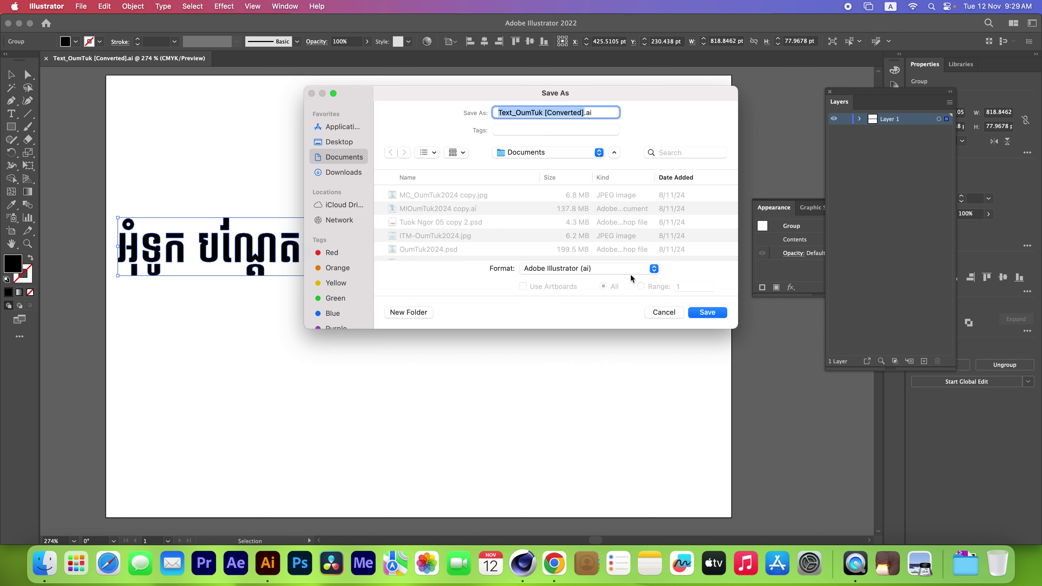
click(699, 313)
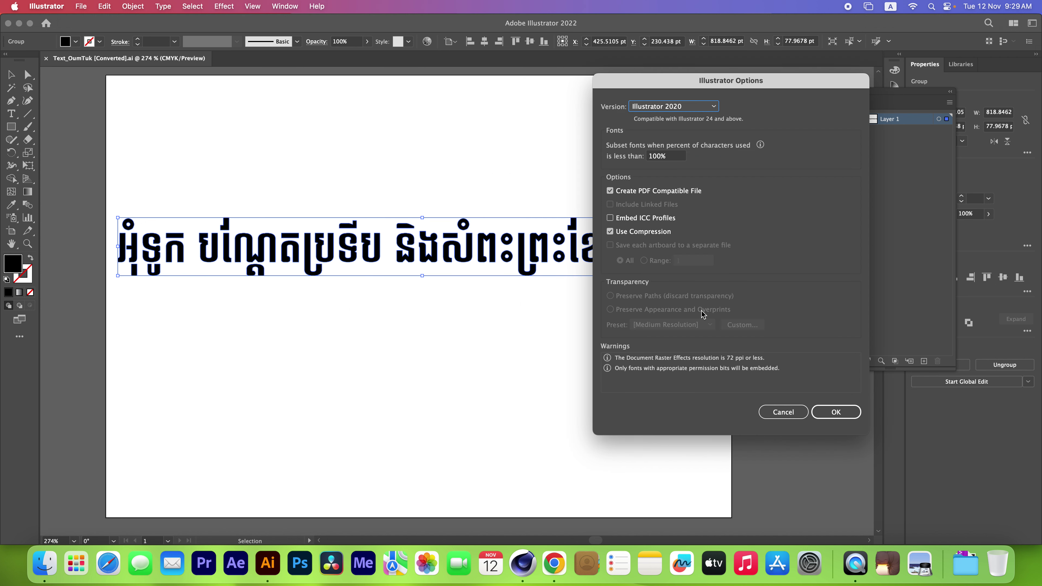
click(682, 107)
click(652, 252)
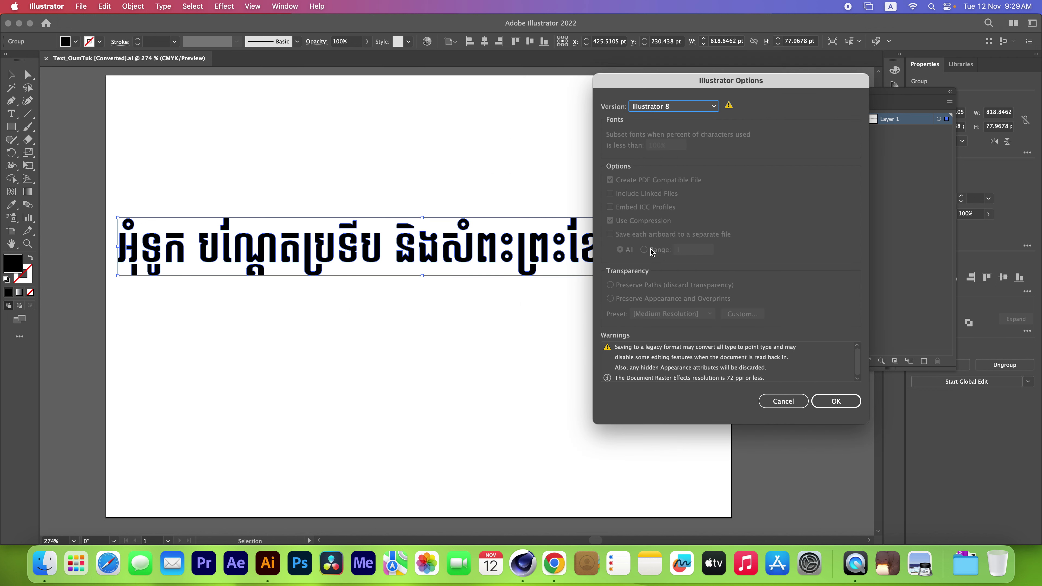
click(835, 401)
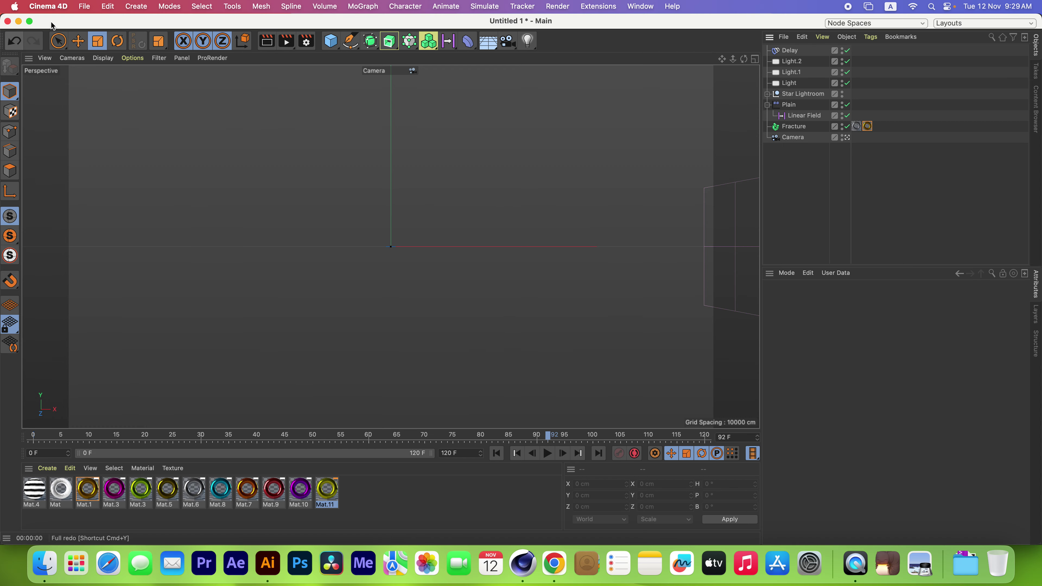
Merge Text_OumTuk.ai from Documents into the scene with the default Illustrator import settings.
click(82, 6)
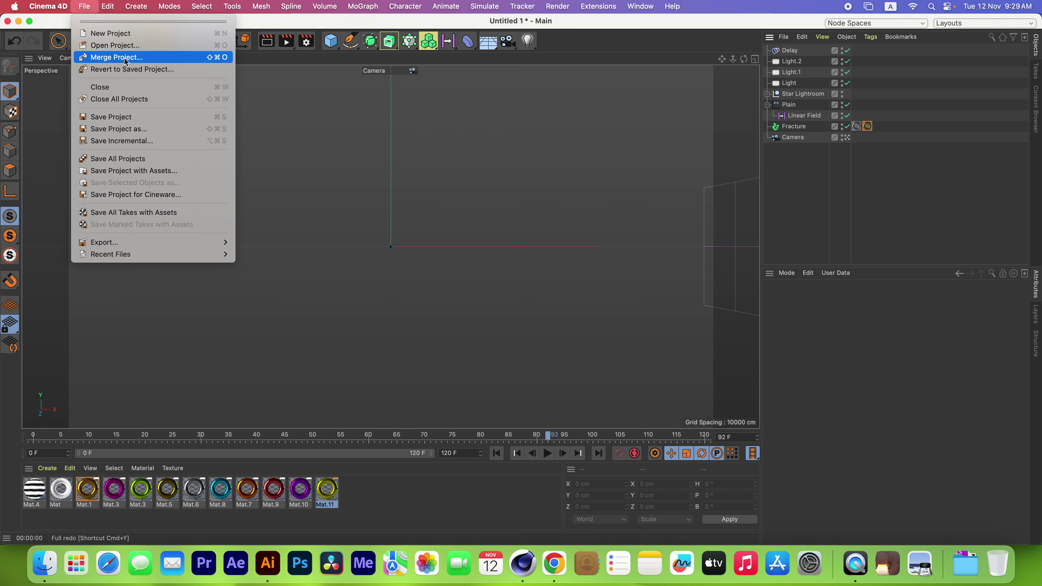
click(125, 60)
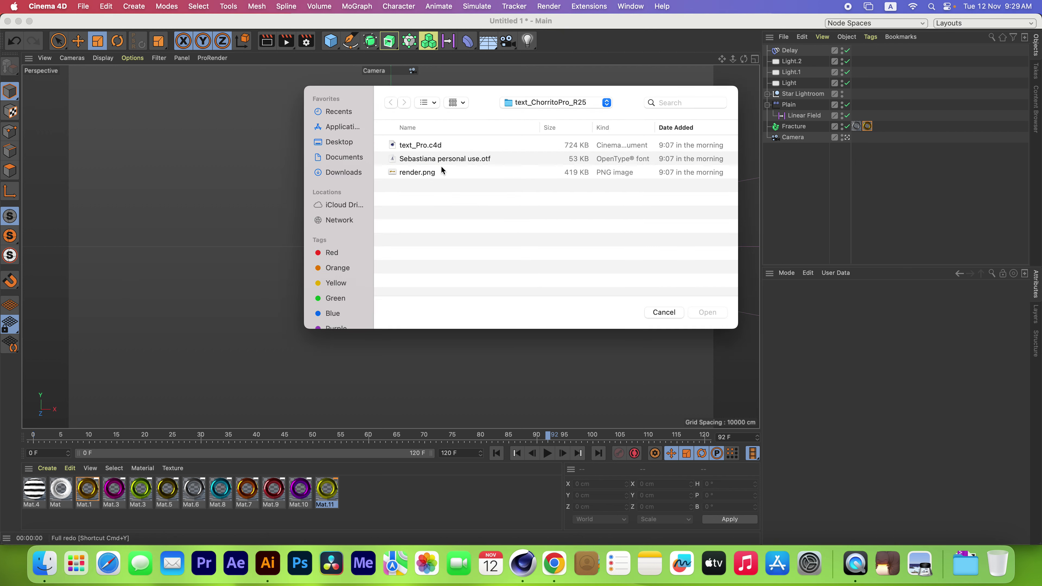
click(337, 160)
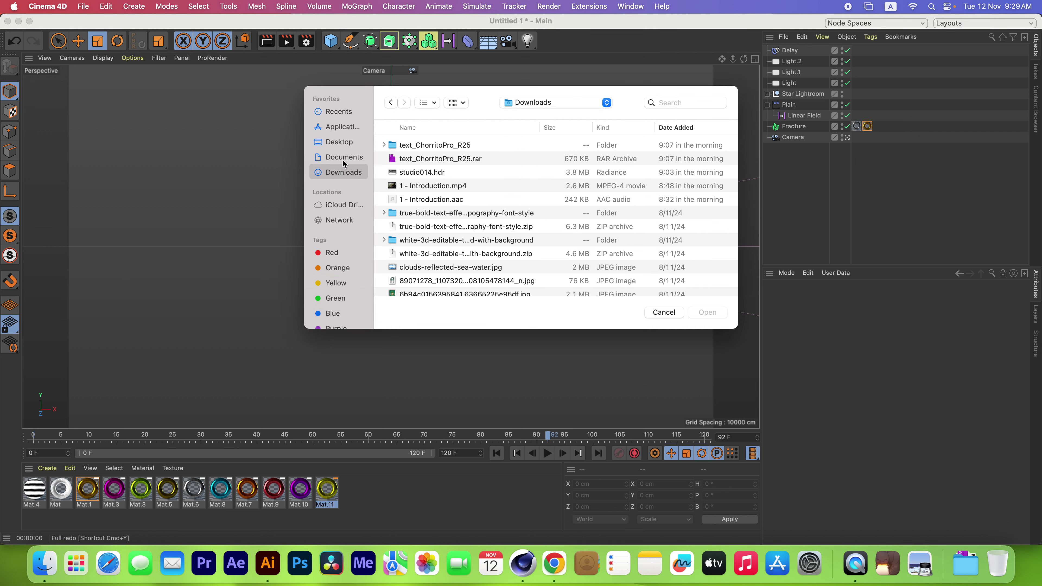
click(344, 158)
scroll(445, 228, down, 5)
scroll(449, 235, down, 2)
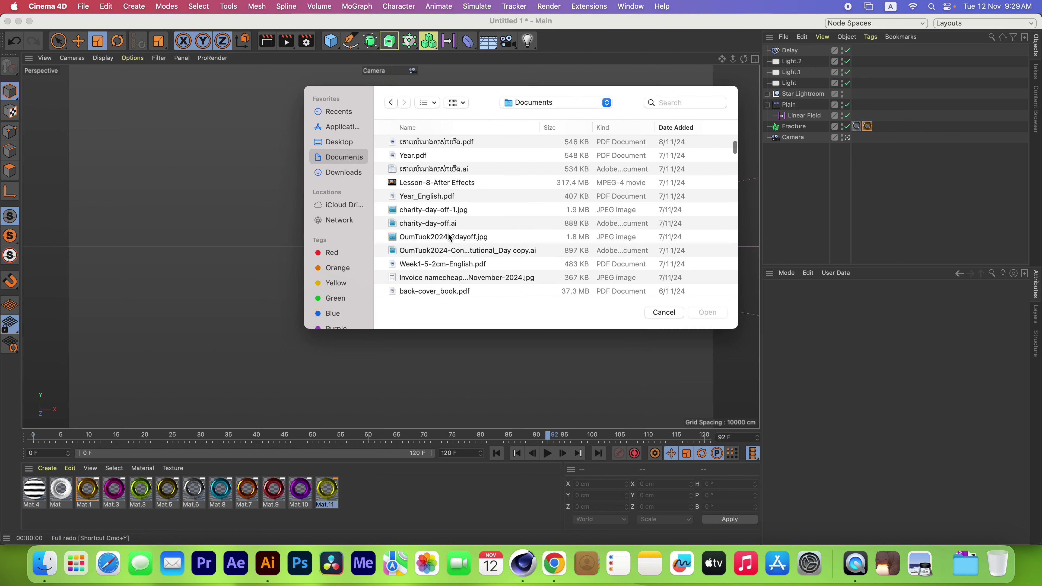
scroll(448, 237, down, 3)
scroll(448, 237, down, 5)
scroll(449, 236, down, 5)
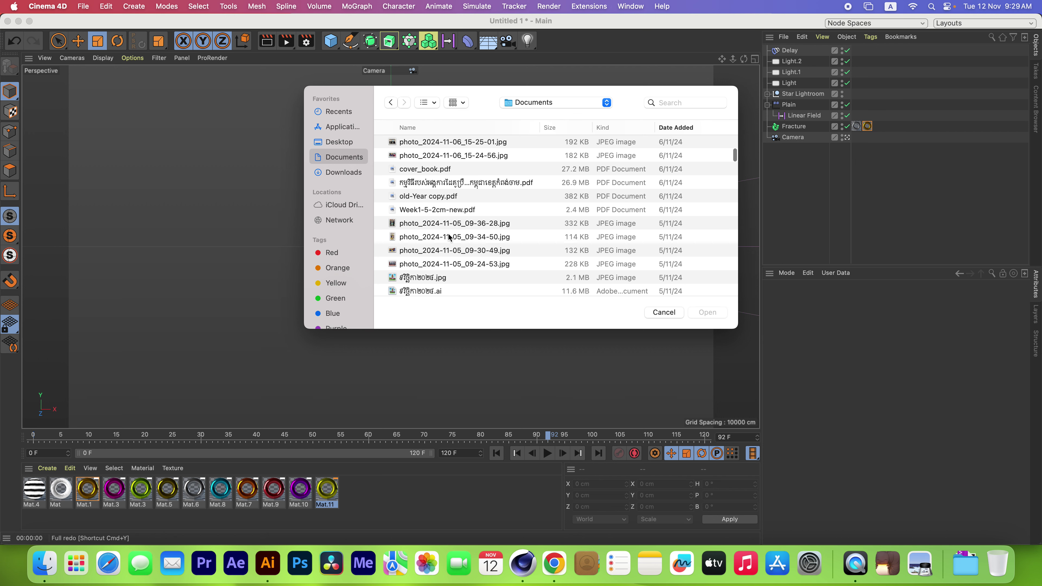
scroll(448, 237, down, 5)
scroll(448, 237, down, 5)
scroll(448, 237, down, 3)
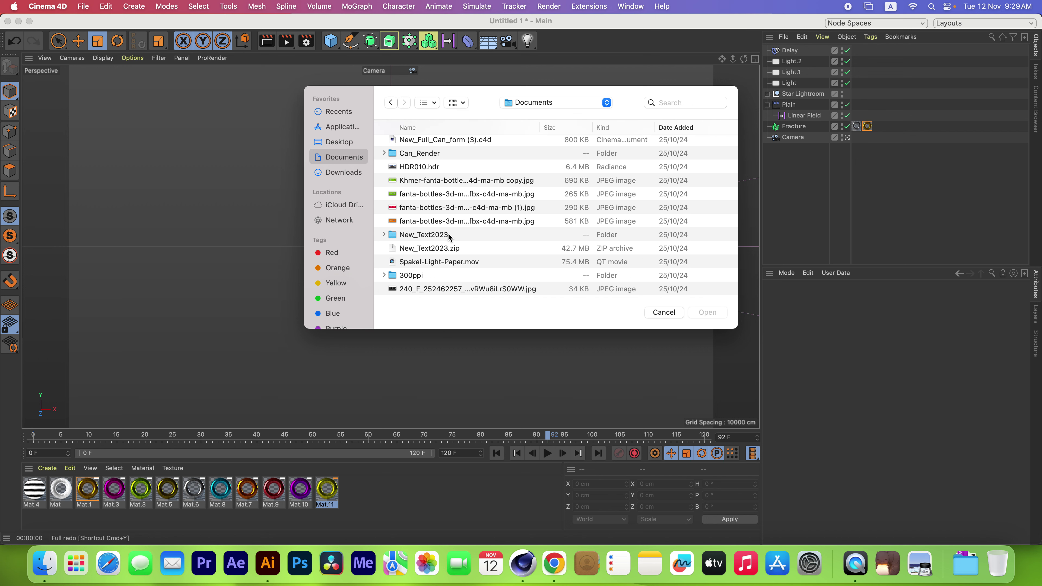
scroll(448, 237, down, 3)
double_click(447, 219)
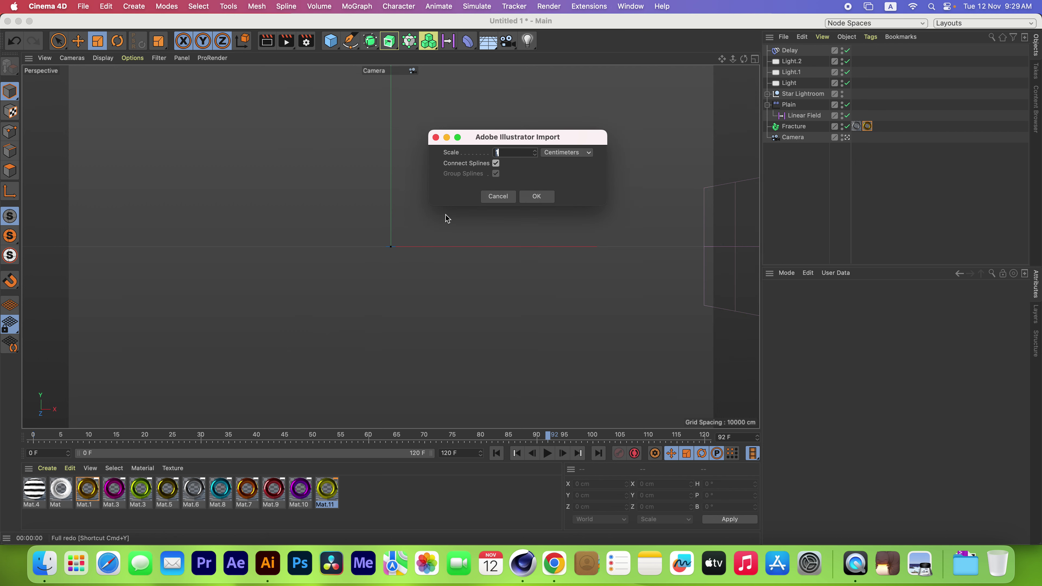
click(536, 196)
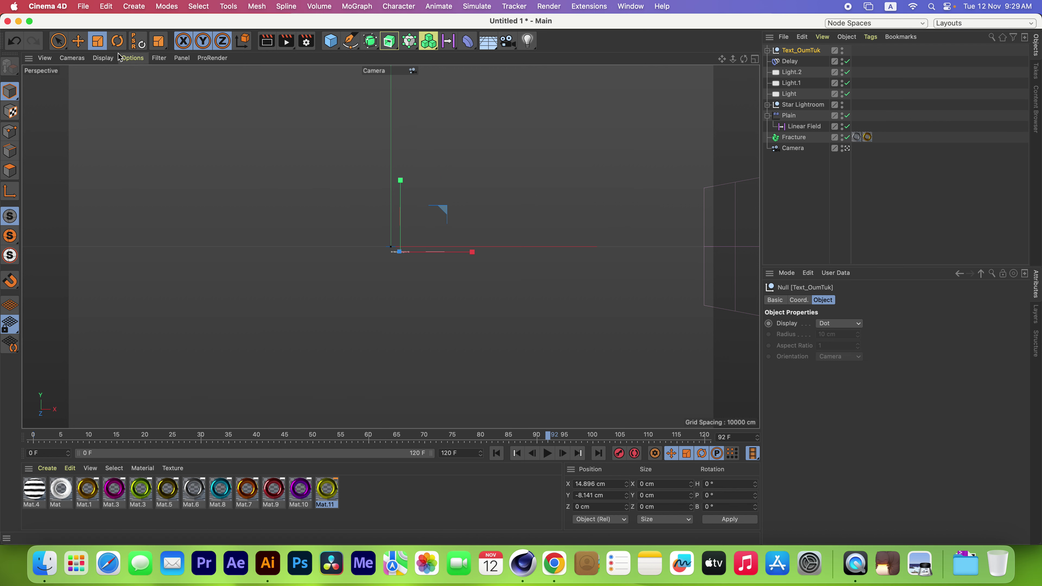
Enlarge the imported Text_OumTuk outlines with the Scale tool.
click(99, 43)
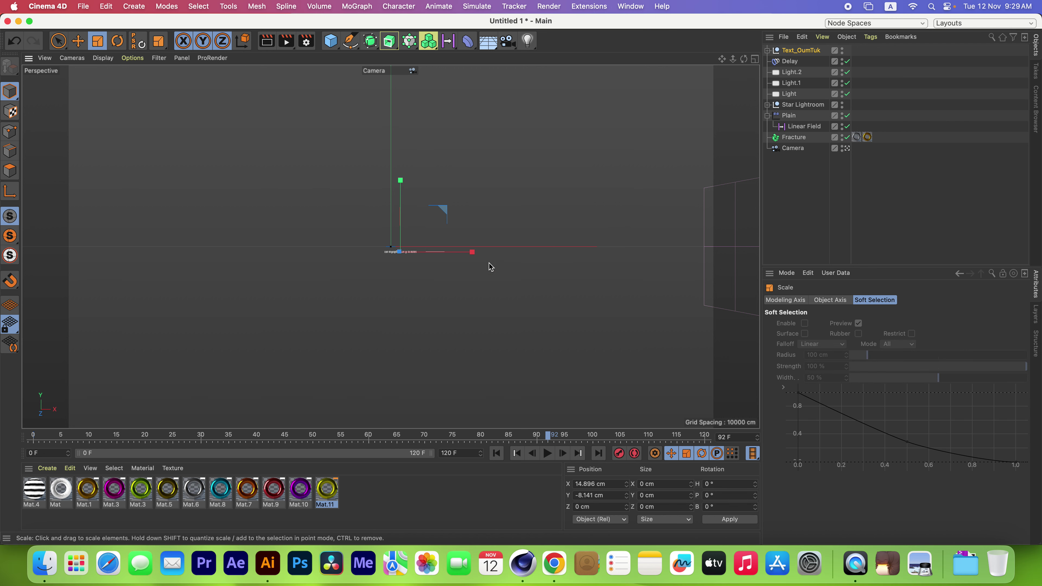
mouse_move(493, 244)
mouse_down()
mouse_move(537, 251)
mouse_move(477, 240)
mouse_move(686, 79)
mouse_move(466, 233)
mouse_move(465, 214)
mouse_move(419, 225)
mouse_up()
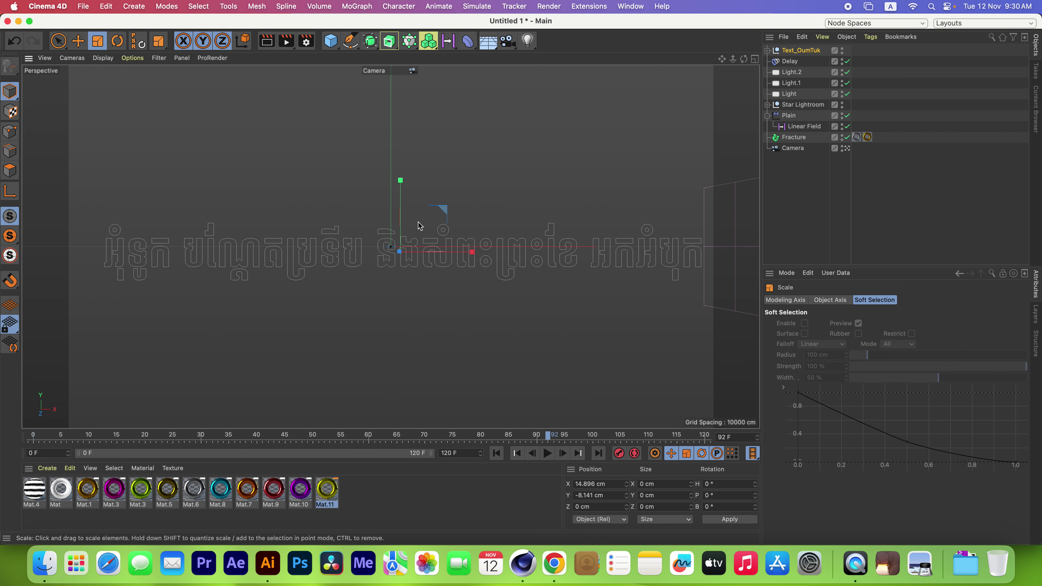
click(78, 40)
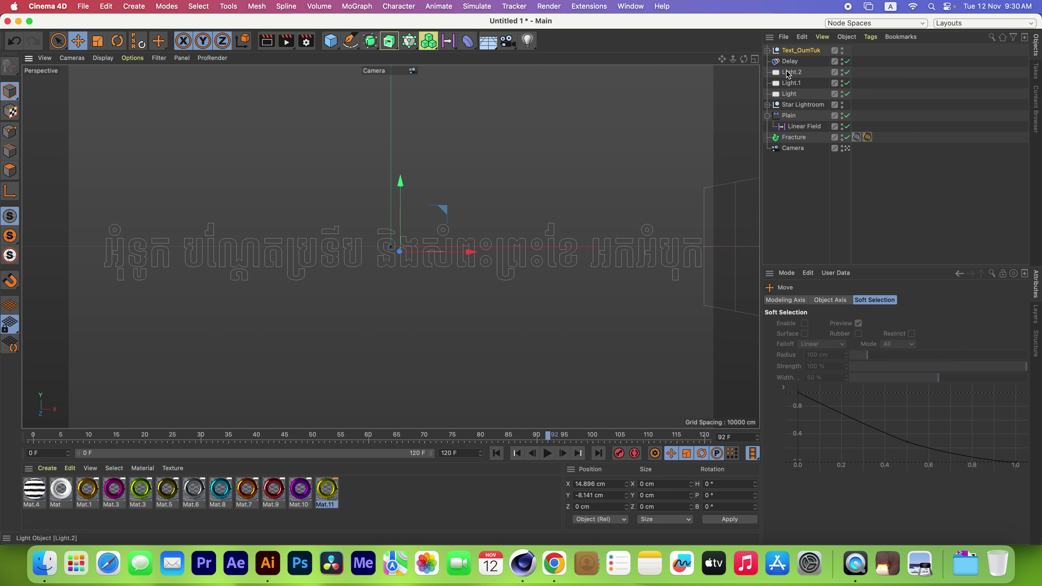
Set Text_OumTuk's X and Y position to 0 cm.
click(788, 51)
click(798, 299)
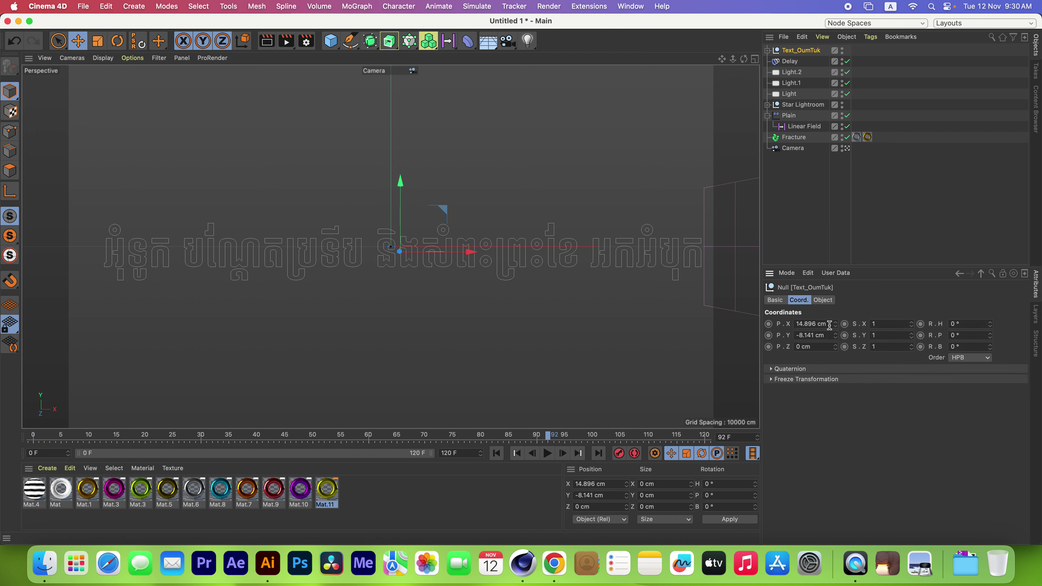
double_click(811, 324)
text(0)
key(Tab)
text(0)
click(825, 349)
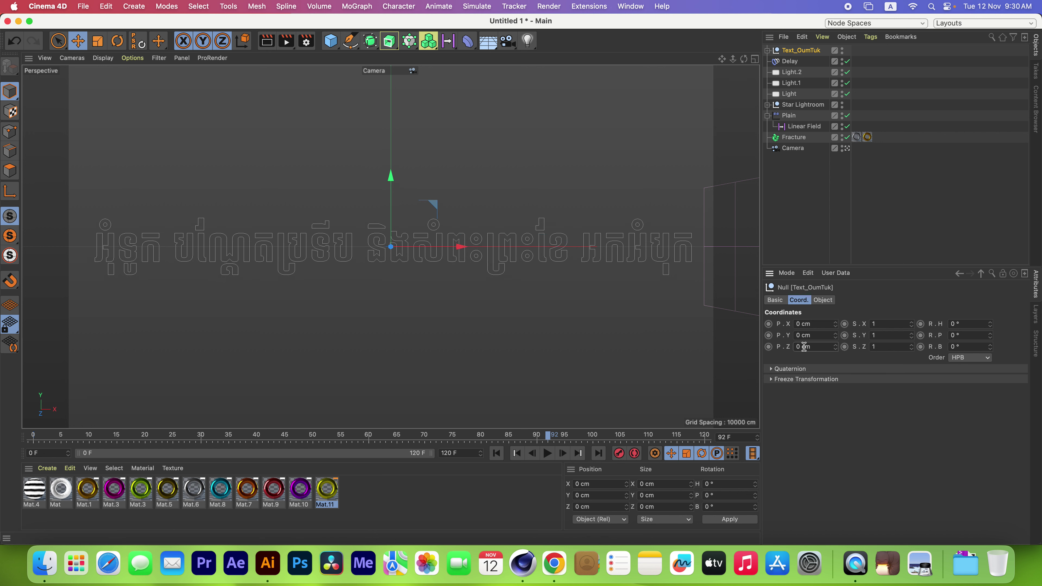
Undo an accidental move and scale the text up slightly more.
drag(464, 163, 467, 158)
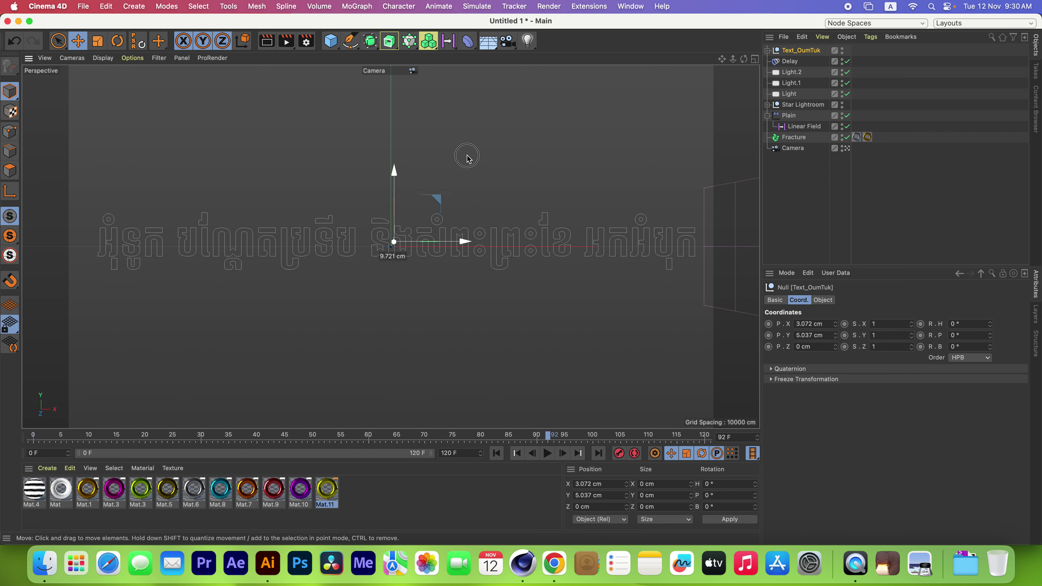
key(ctrl+z)
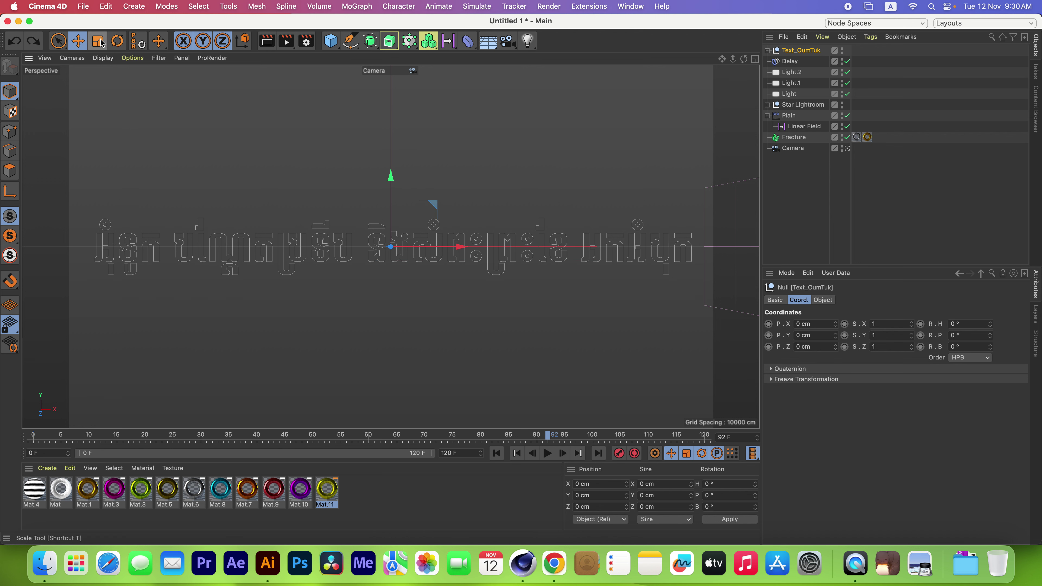
click(102, 42)
drag(553, 163, 566, 146)
Expand Text_OumTuk and add an Extrude generator to the scene.
click(767, 50)
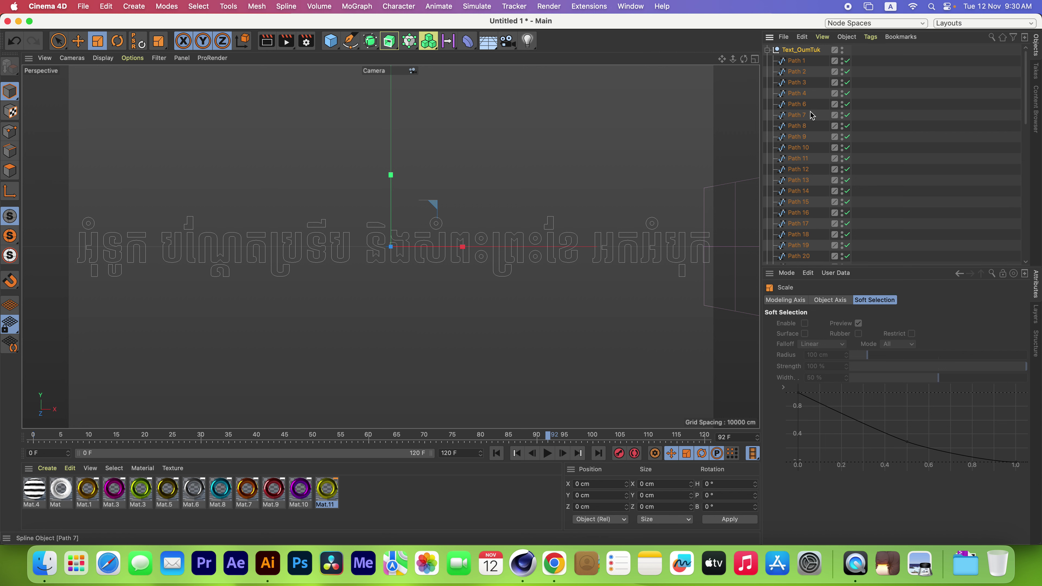
scroll(813, 115, down, 5)
scroll(813, 115, down, 5)
scroll(813, 115, down, 5)
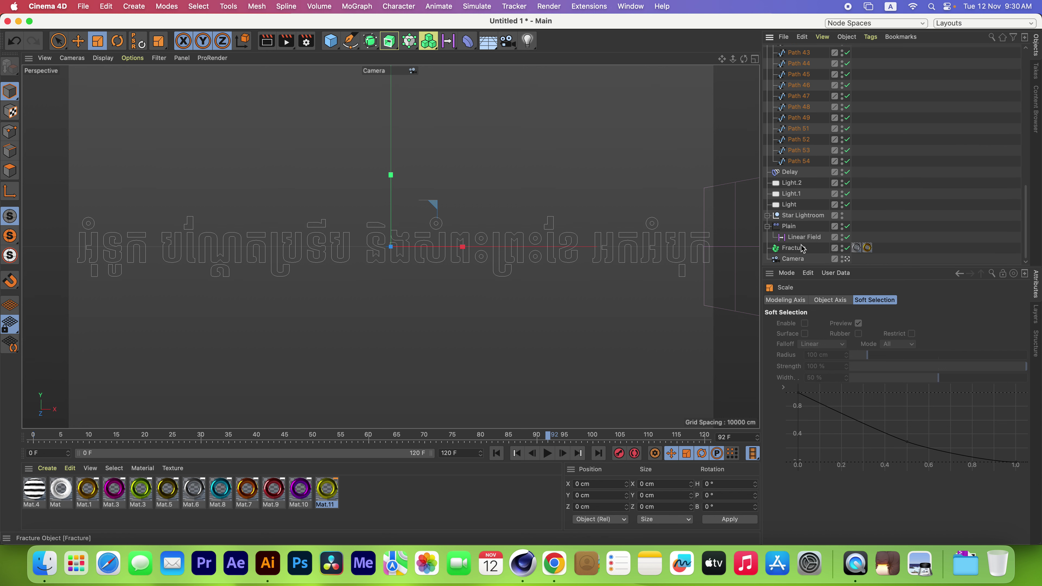
click(390, 40)
click(411, 64)
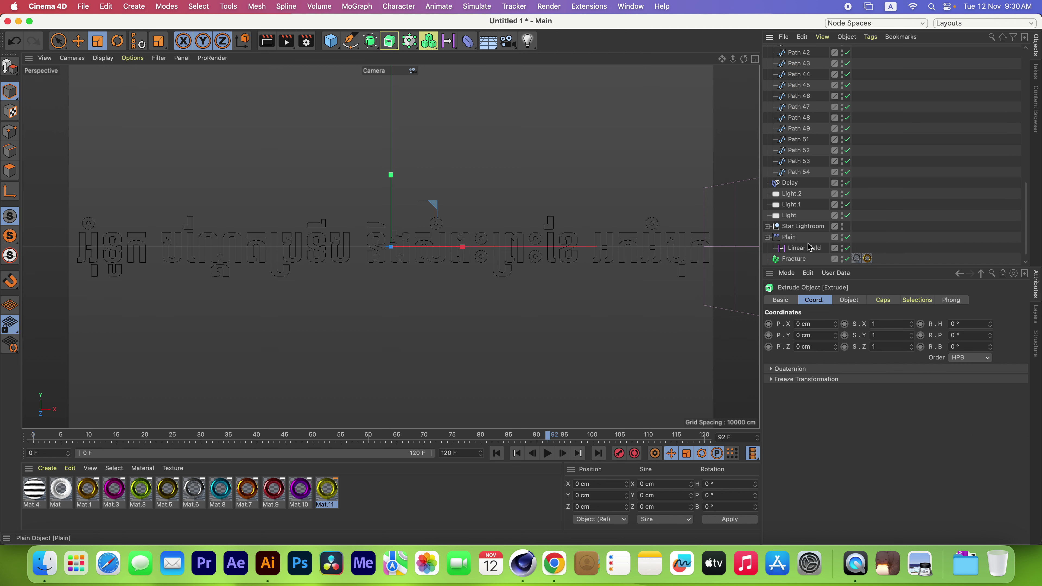
Move splines Path 1 through Path 54 inside the Extrude object.
scroll(806, 202, up, 15)
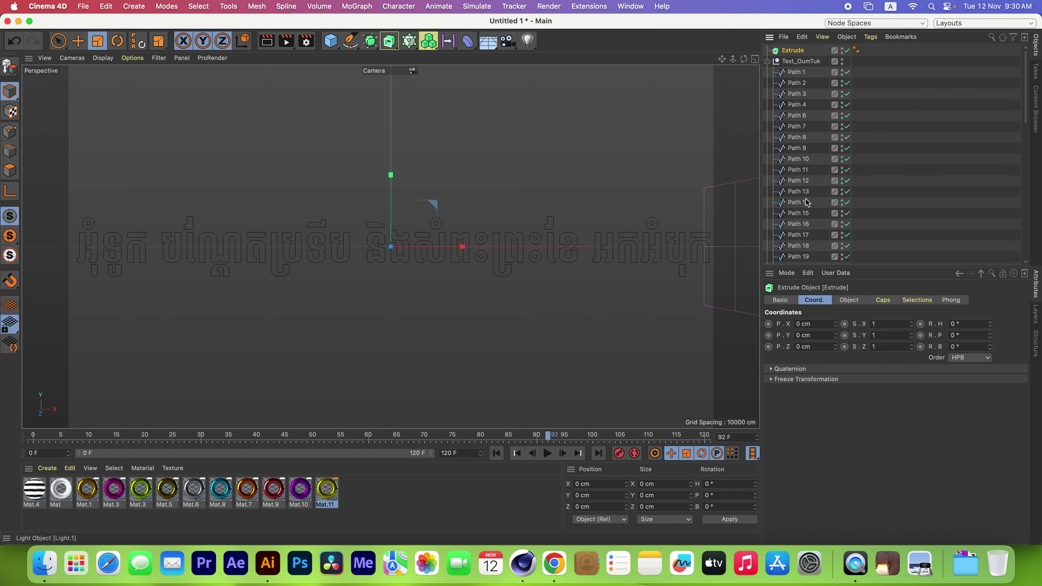
click(797, 79)
scroll(797, 79, down, 5)
scroll(797, 79, down, 5)
scroll(797, 79, down, 5)
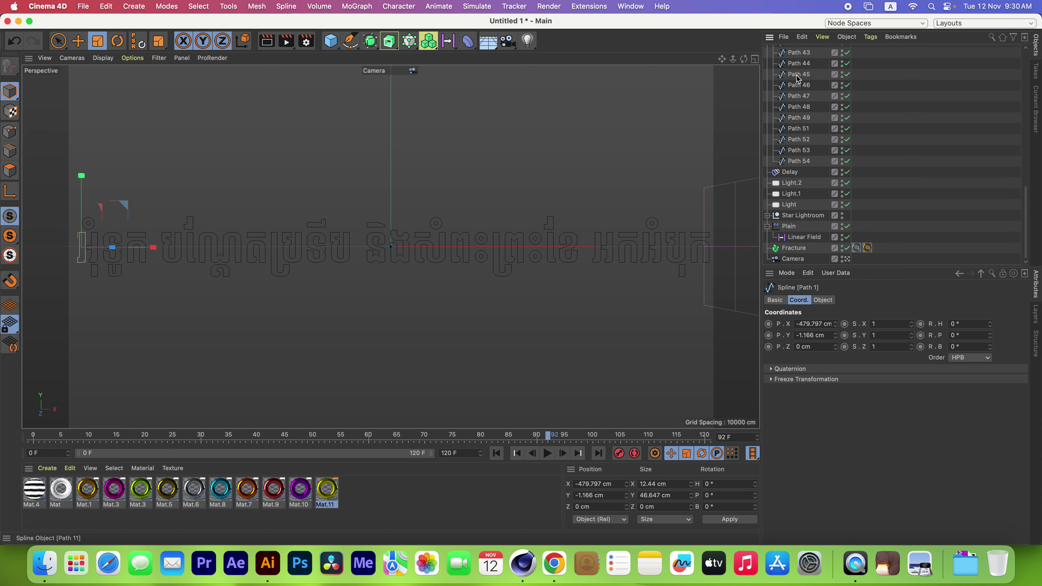
shift+click(810, 158)
scroll(812, 156, up, 15)
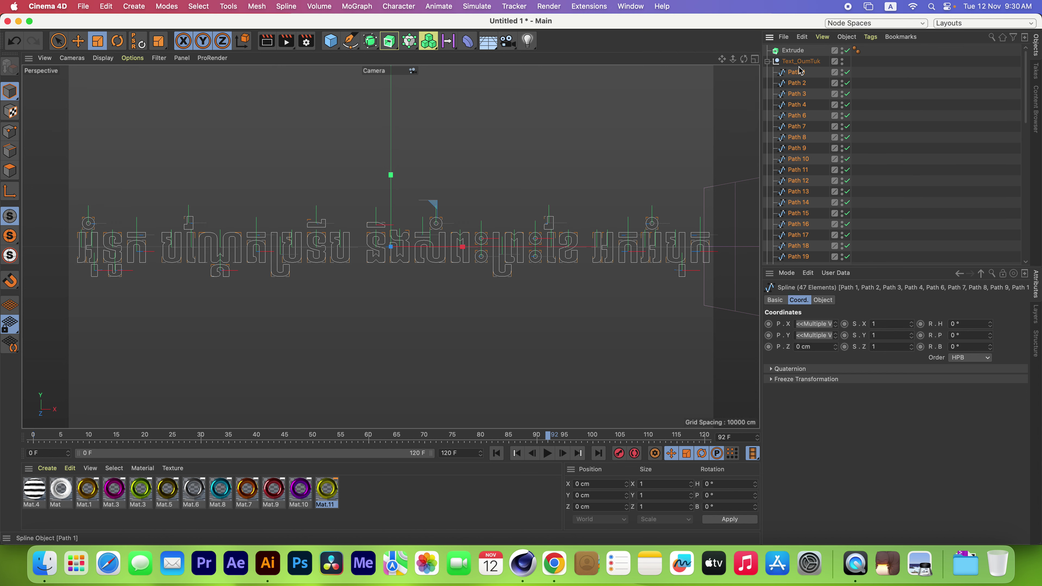
drag(795, 75, 772, 52)
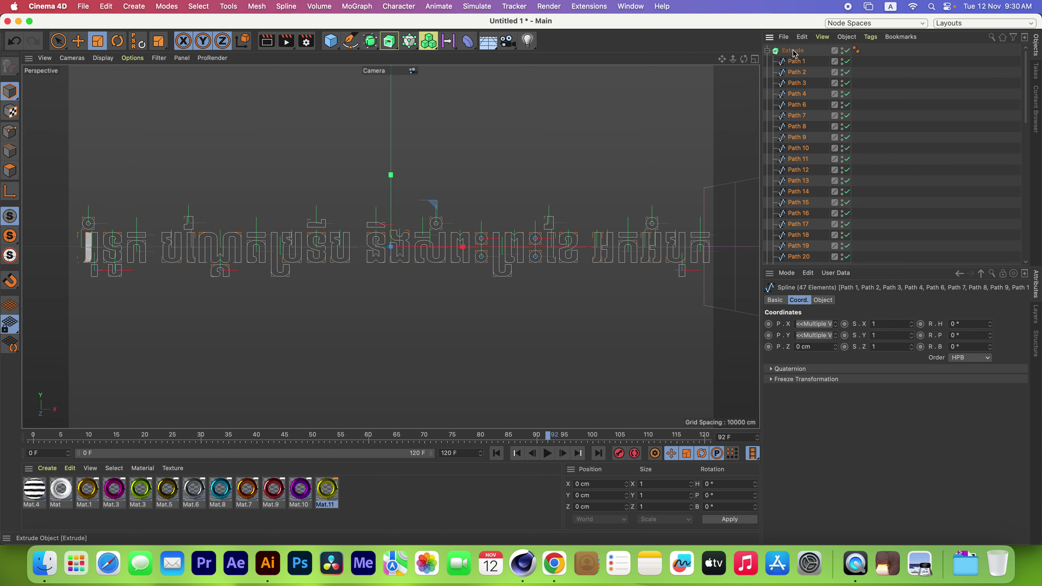
click(767, 51)
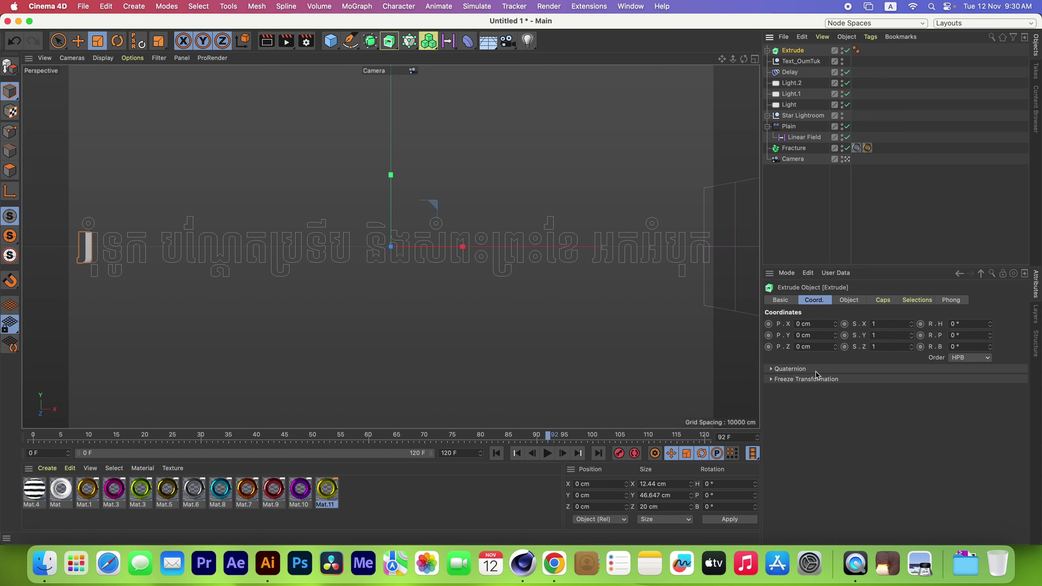
Make the Extrude apply to every child path with a 60 cm depth.
click(846, 301)
click(840, 368)
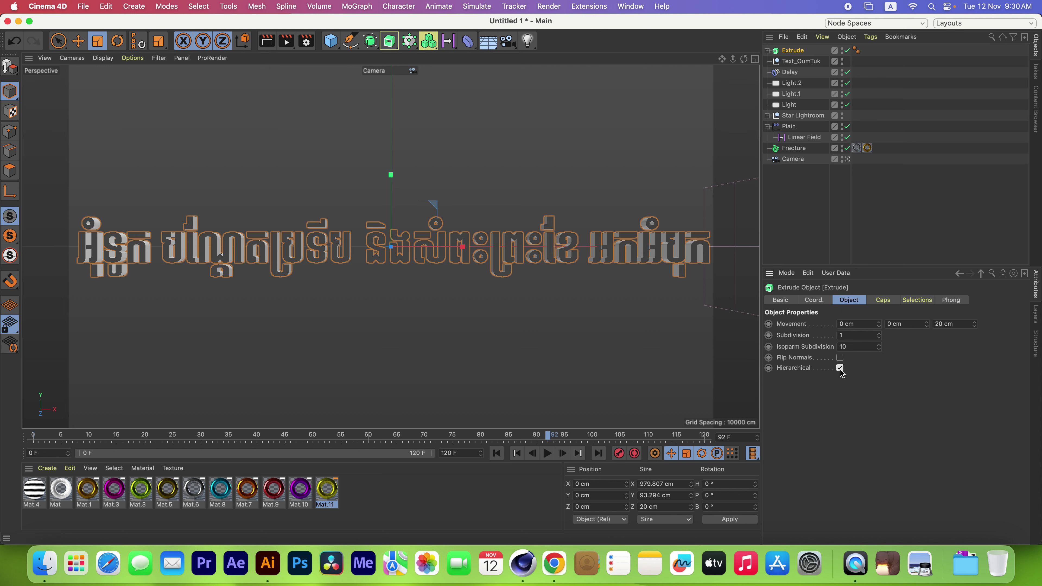
click(941, 324)
key(BackSpace)
text(6)
click(796, 51)
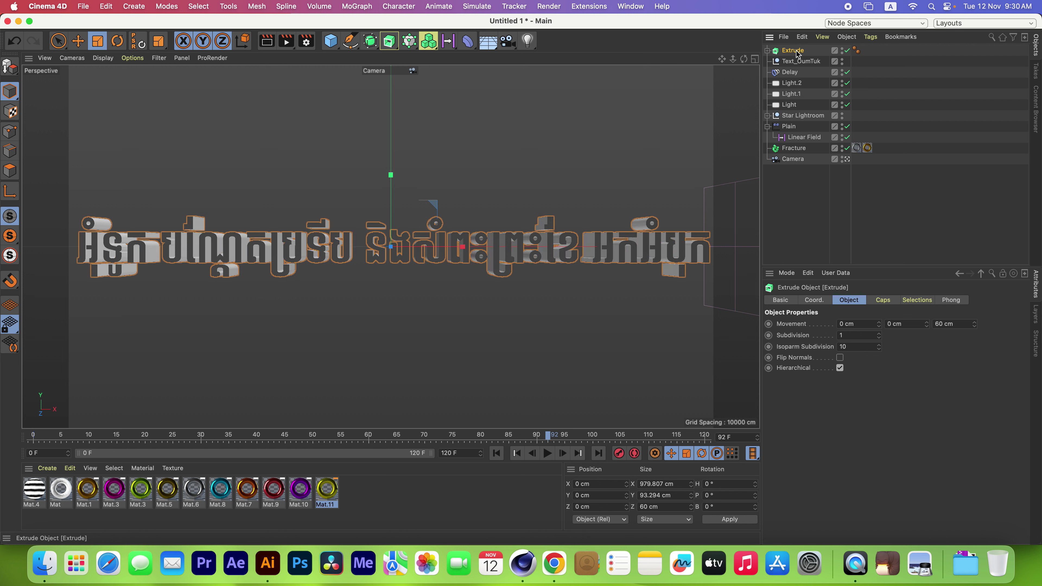
Give the Extrude caps a Curve bevel sized 1 cm.
click(883, 304)
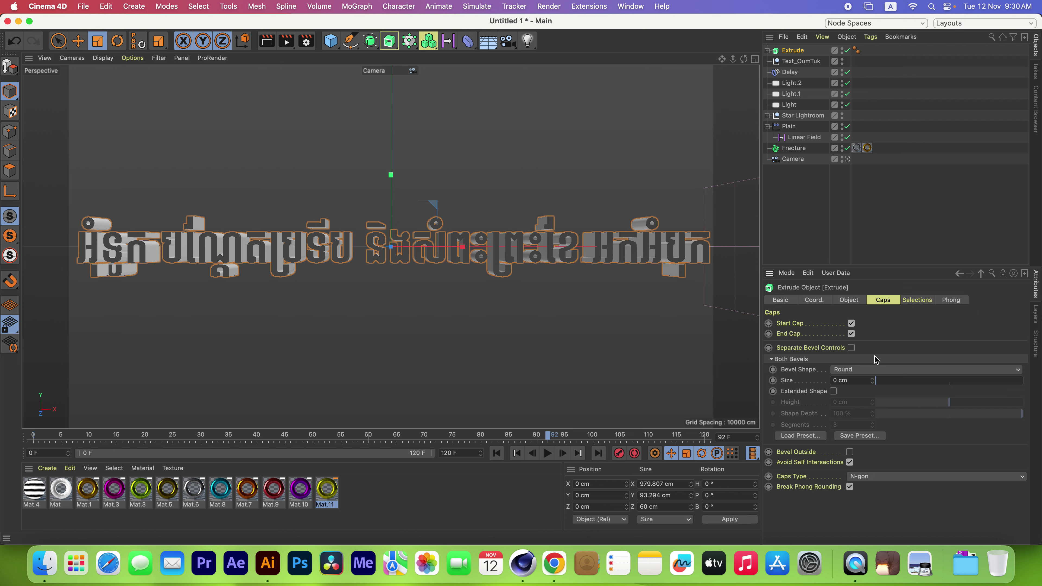
click(842, 377)
text(2)
key(Return)
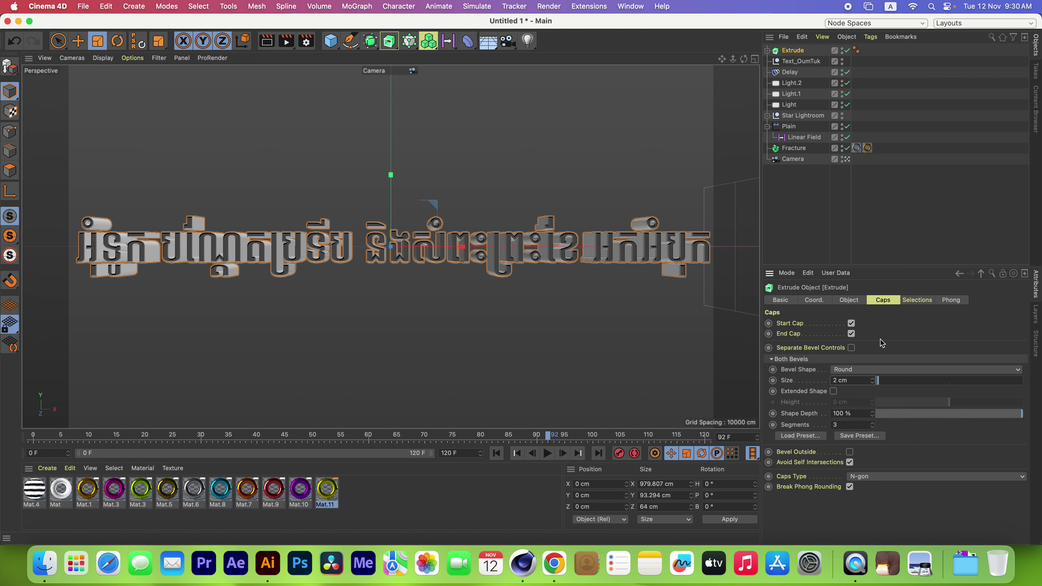
click(848, 370)
click(845, 391)
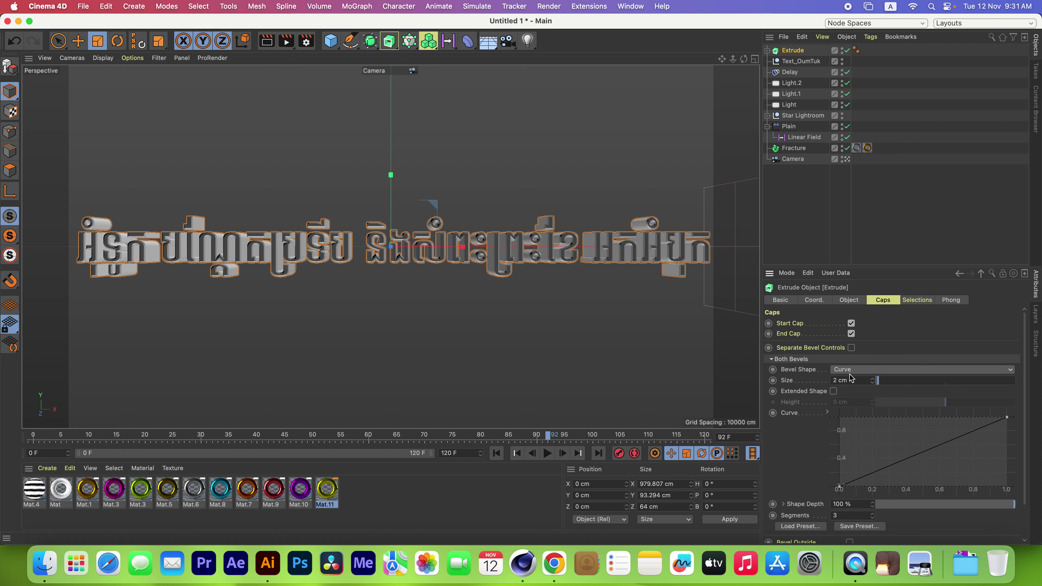
double_click(838, 381)
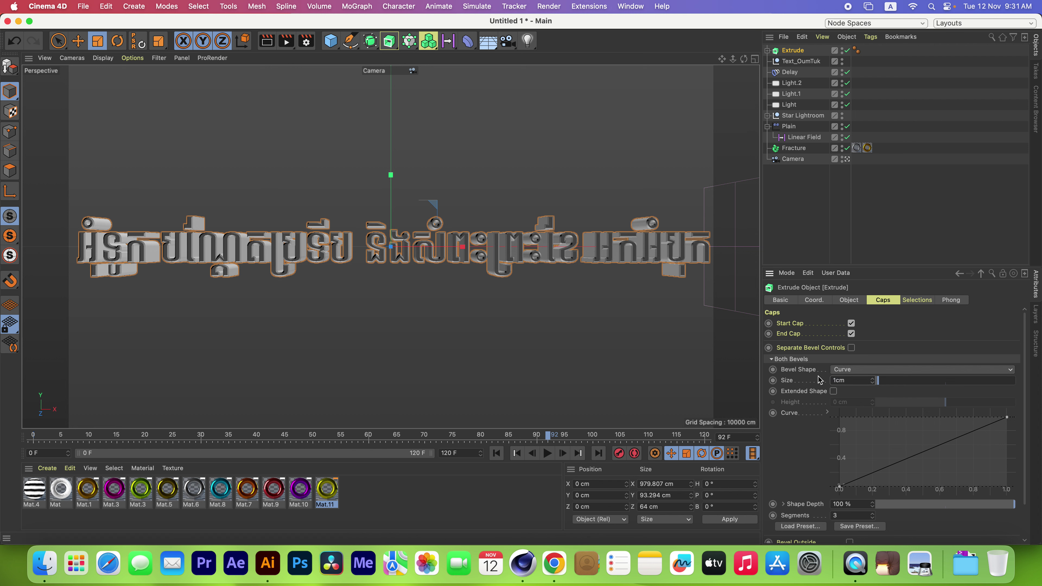
key(Return)
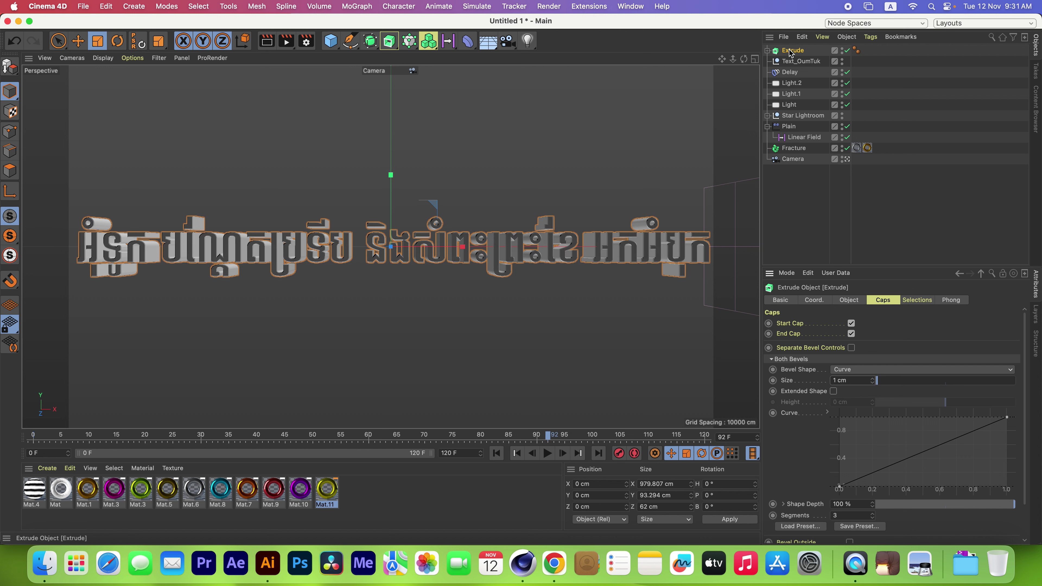
Make the Extrude editable and expand its Path 1 group.
key(c)
click(767, 50)
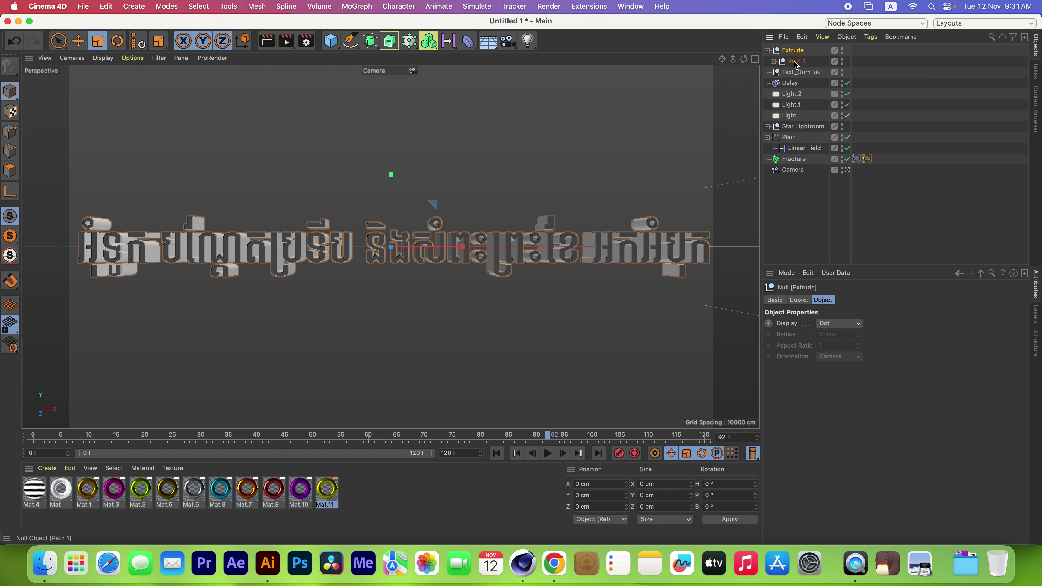
click(773, 61)
Move letter paths Path 1–54 under Fracture and play the animation.
click(802, 73)
scroll(802, 74, down, 10)
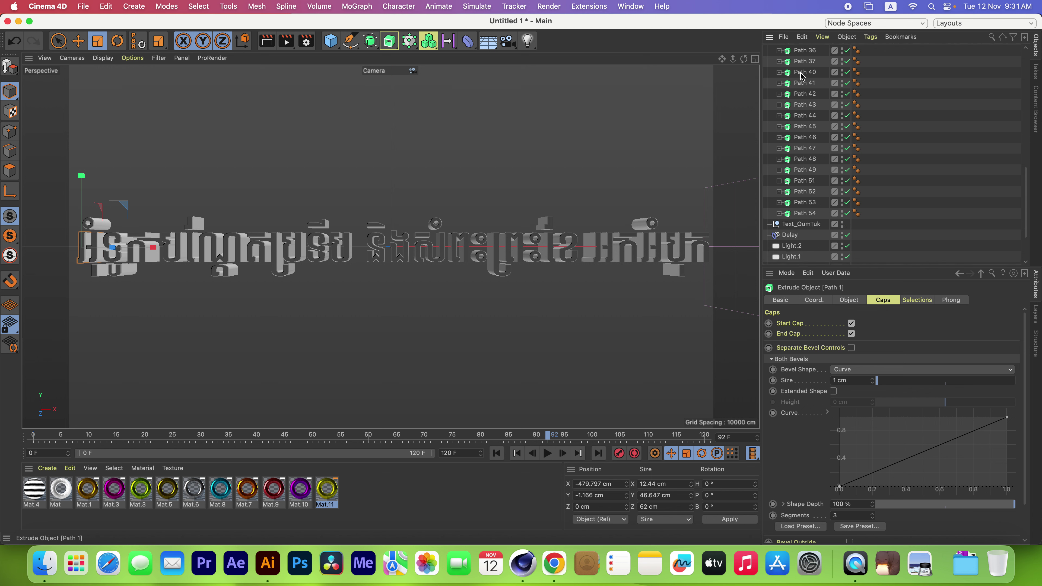
click(808, 151)
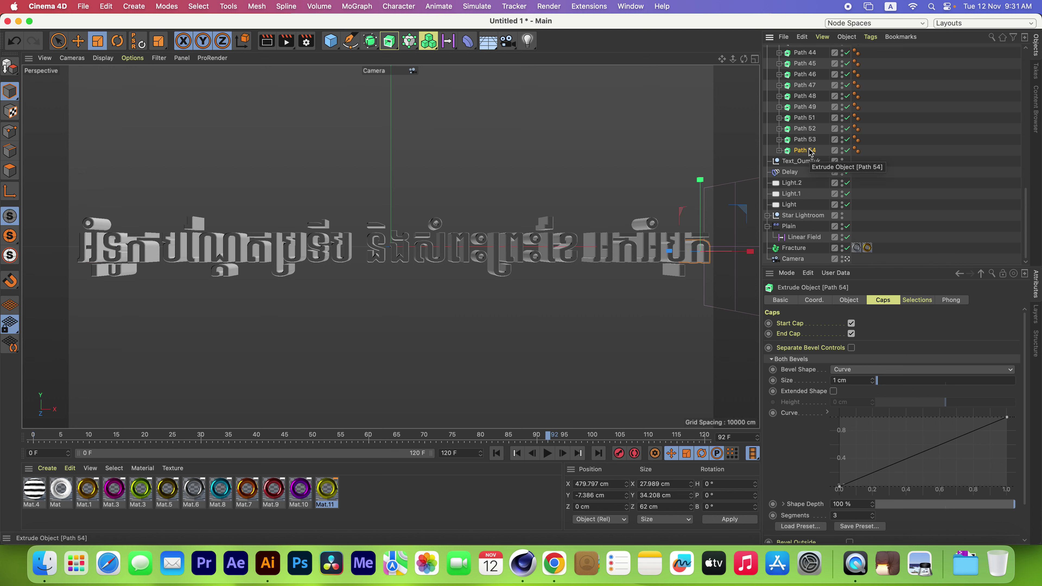
scroll(809, 144, up, 5)
scroll(807, 129, up, 5)
shift+click(805, 76)
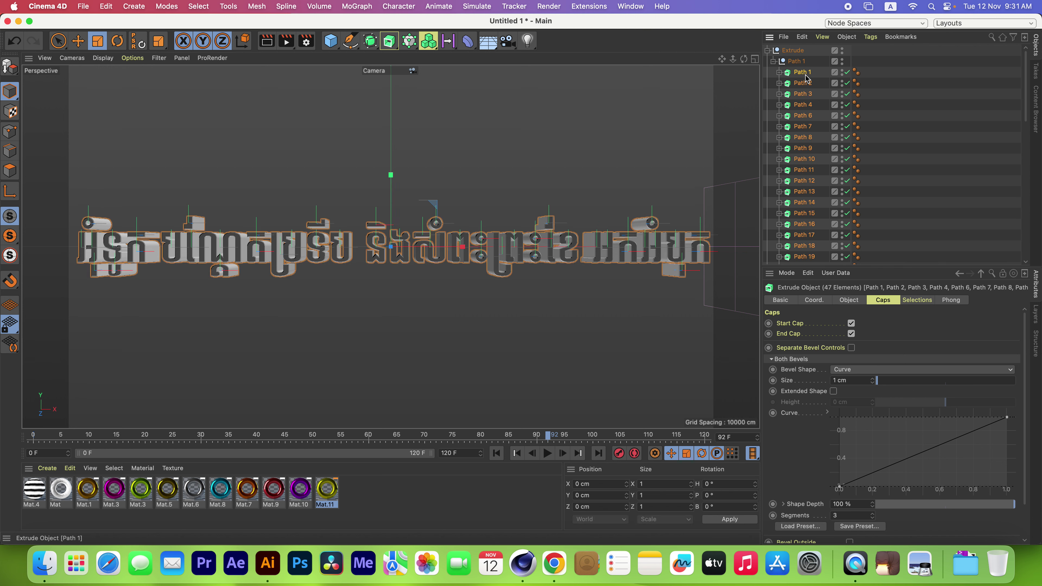
scroll(805, 77, down, 10)
drag(808, 154, 796, 251)
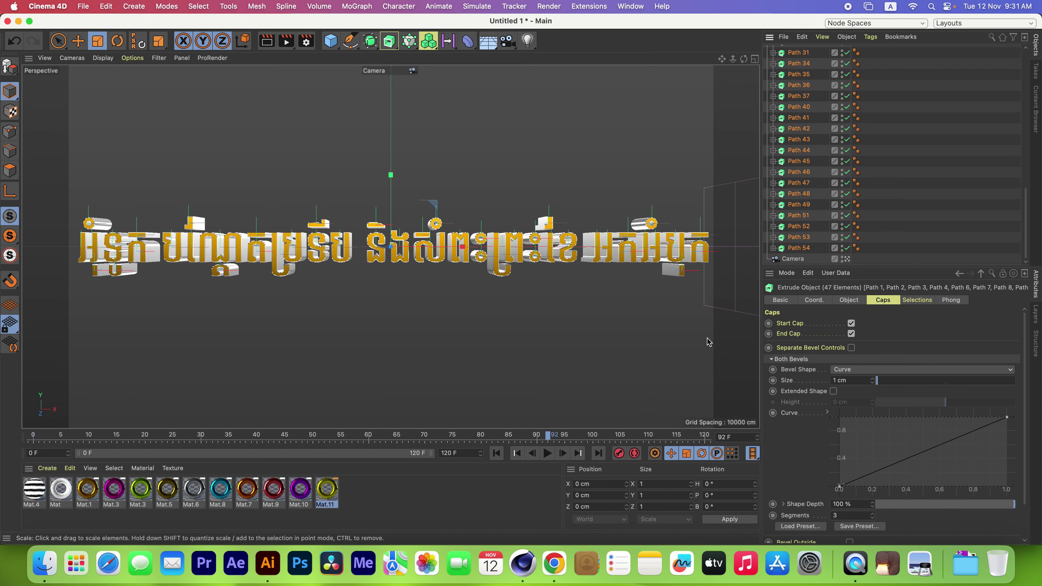
click(548, 453)
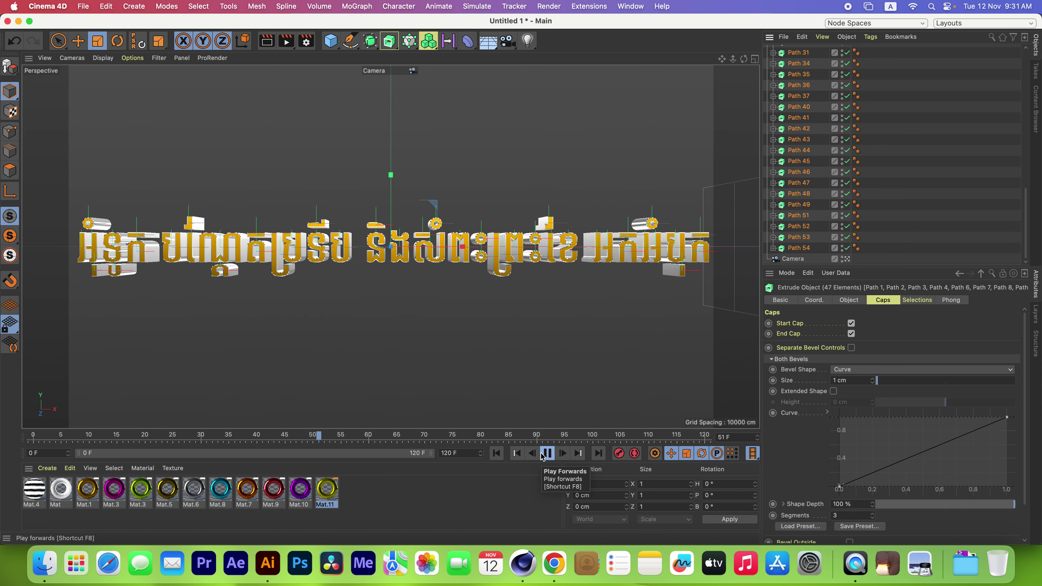
Zoom out, replay the fracture animation and stop it at frame 61.
click(548, 454)
scroll(424, 119, down, 5)
scroll(424, 119, down, 5)
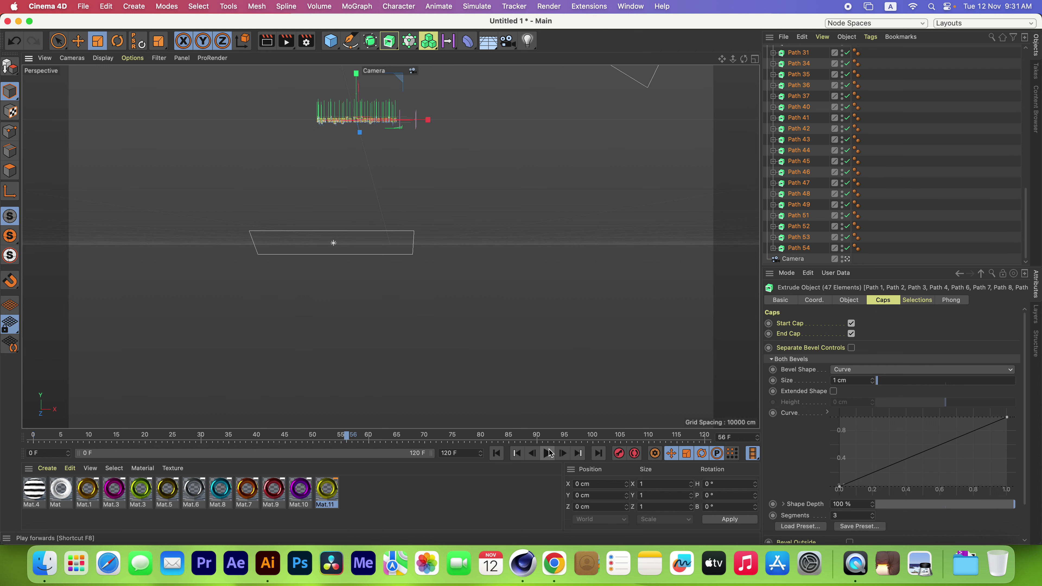
click(548, 453)
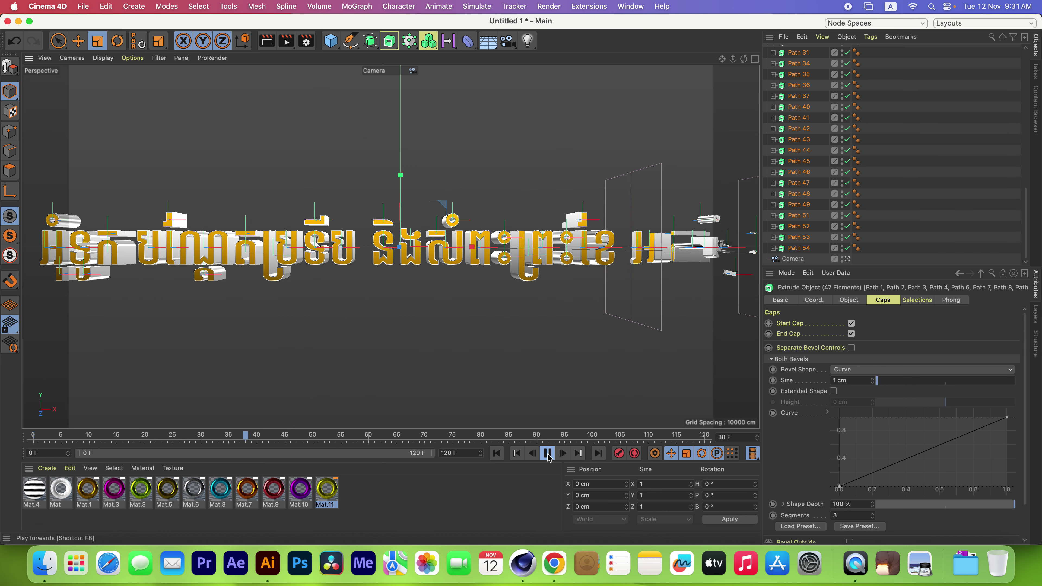
click(549, 453)
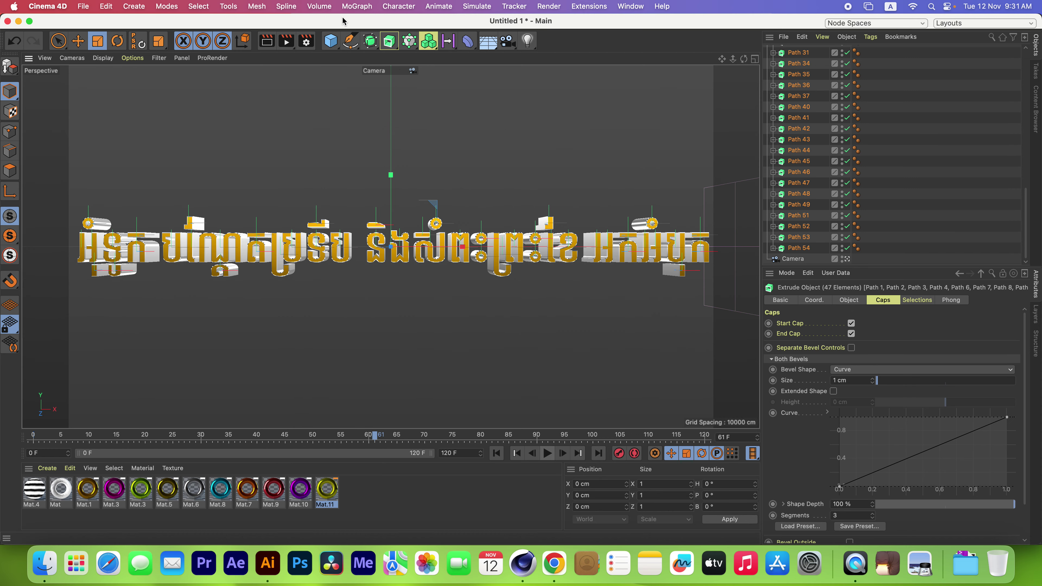
click(306, 40)
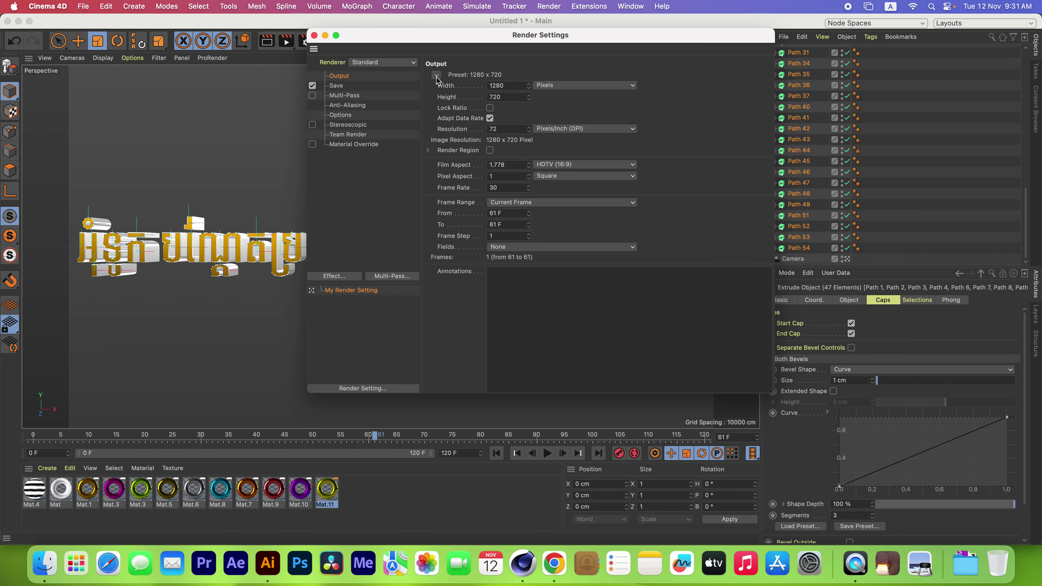
Set the output to 1920 × 1080 at 300 DPI, rendering all 121 frames.
double_click(500, 83)
text(192)
text(0)
key(Tab)
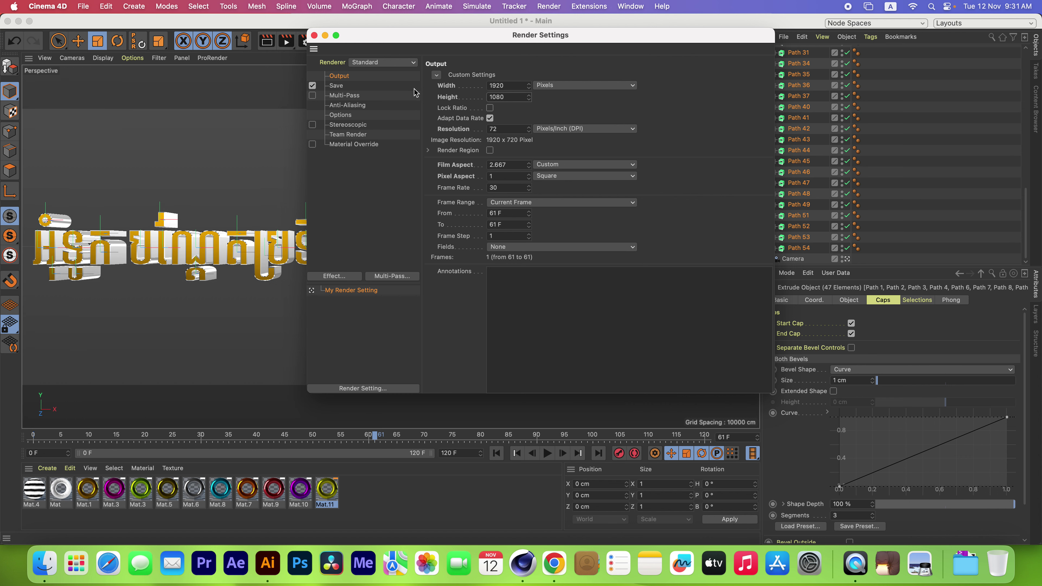
key(Tab)
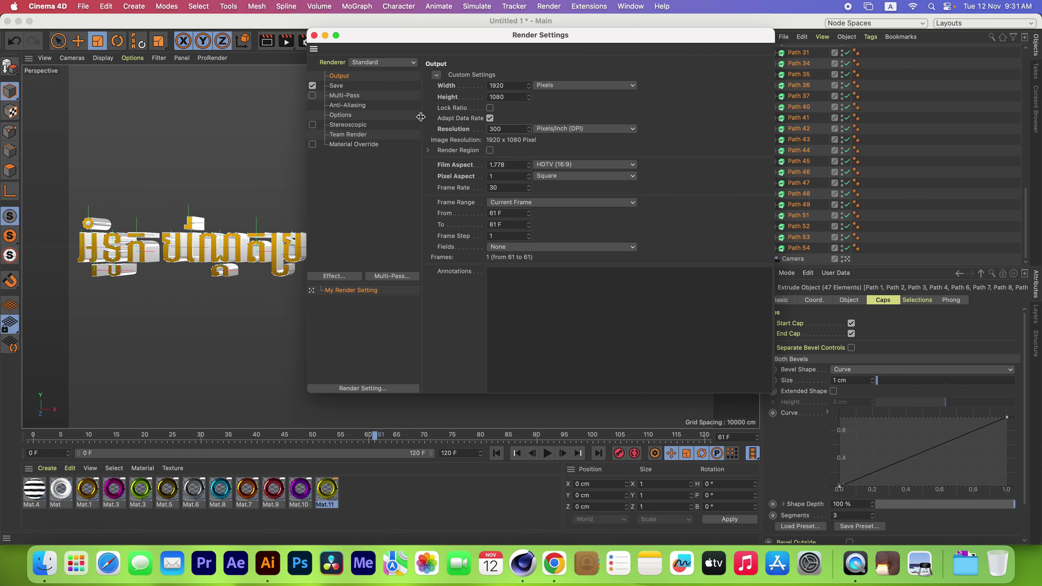
click(522, 202)
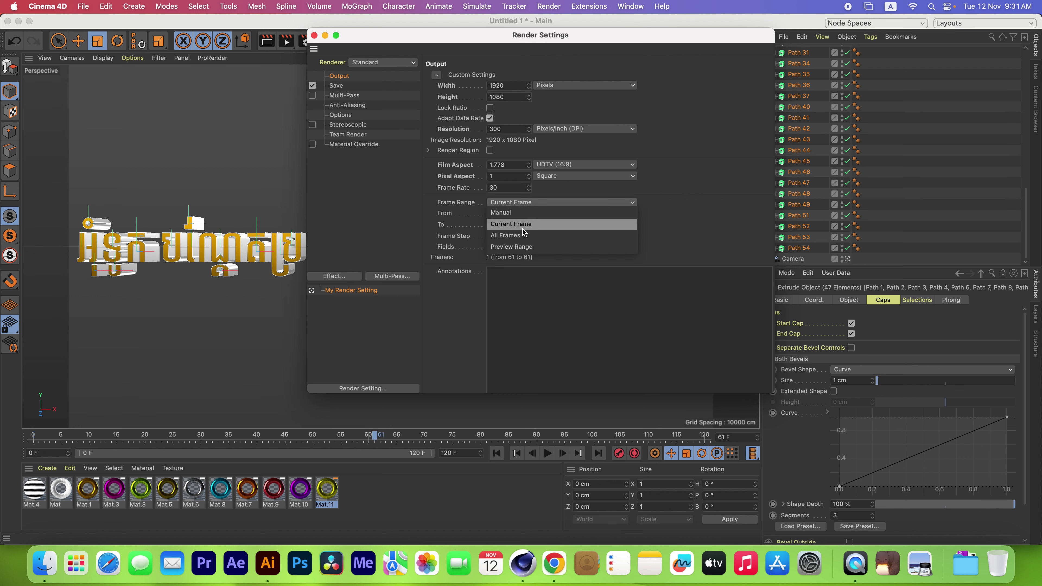
click(518, 236)
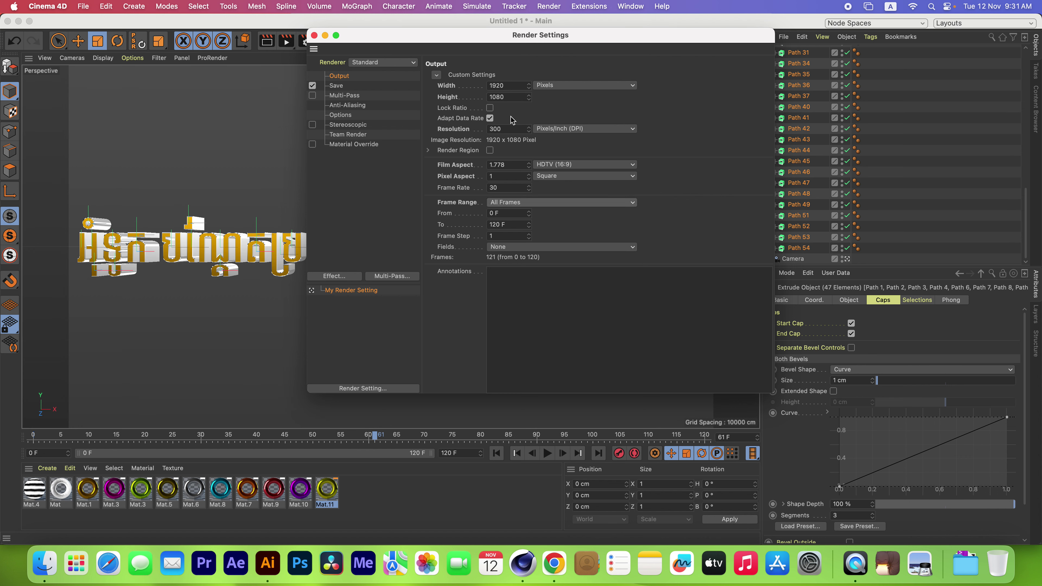
click(336, 86)
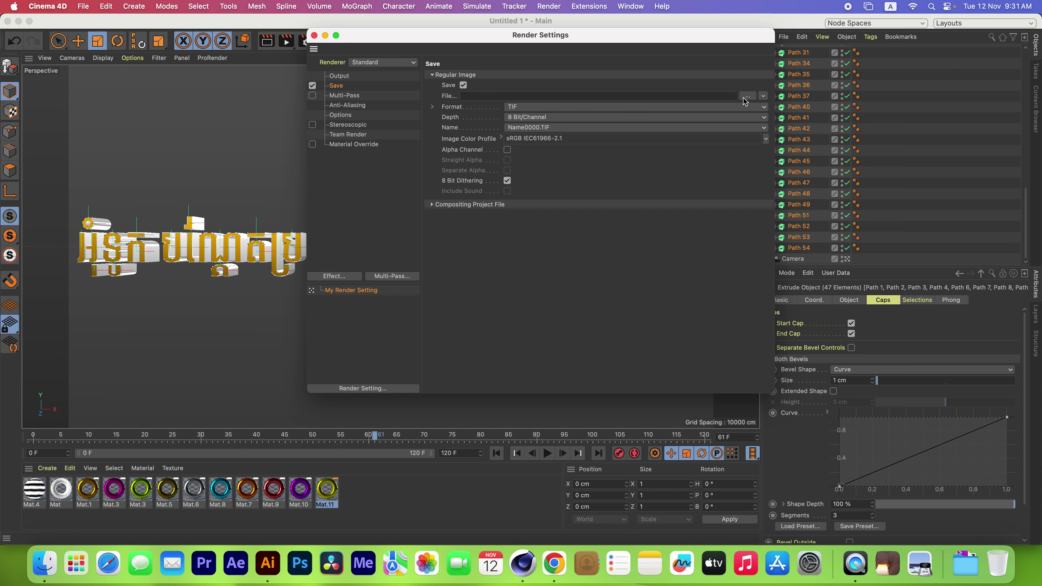
Save renders to a new Desktop folder, Oum_Tuk_Text, with file name T_.
click(747, 98)
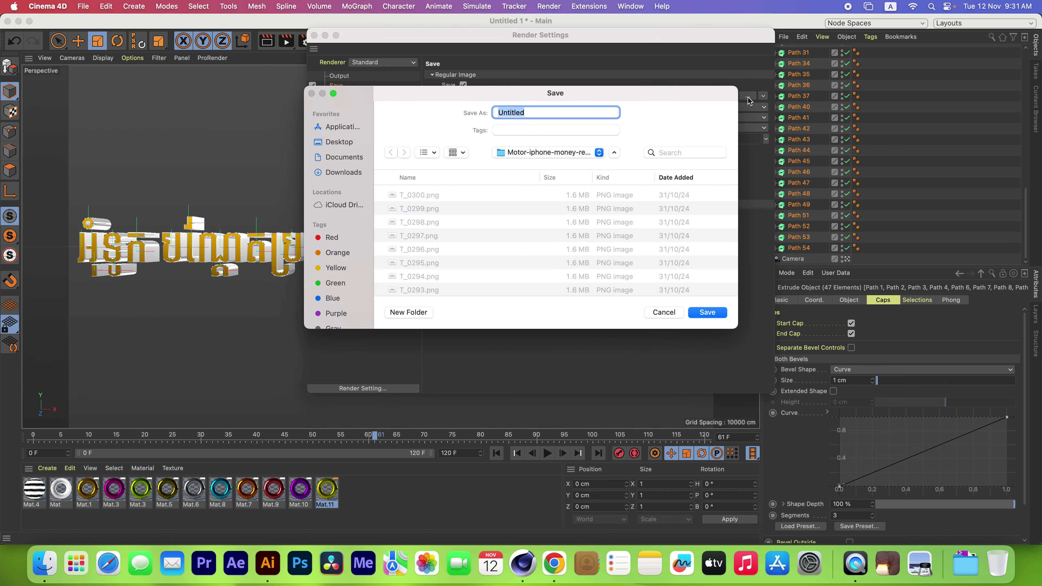
click(344, 157)
click(340, 142)
click(408, 312)
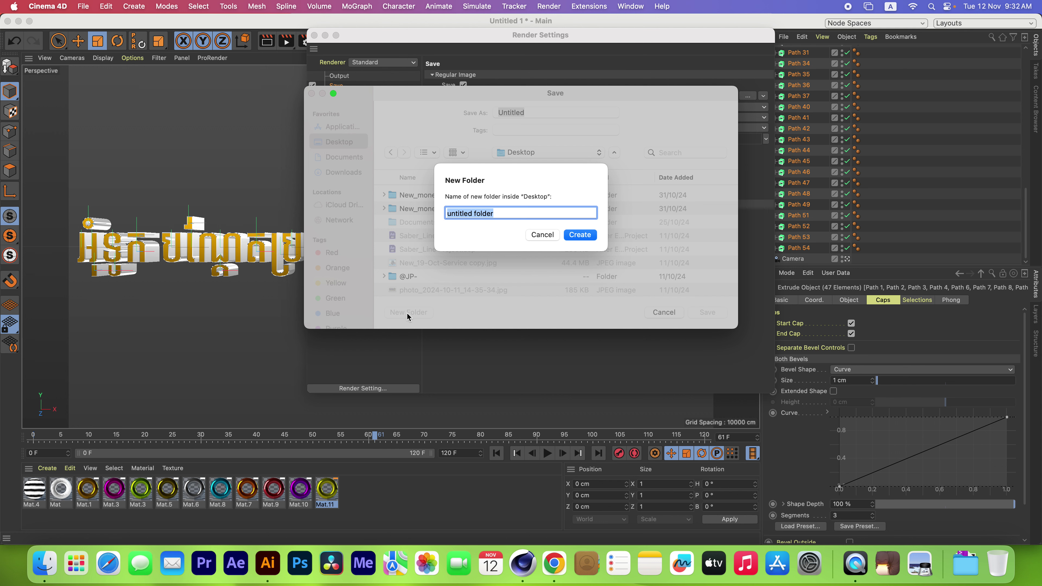
text(Oum_)
text(Tuk_)
text(Text)
key(Return)
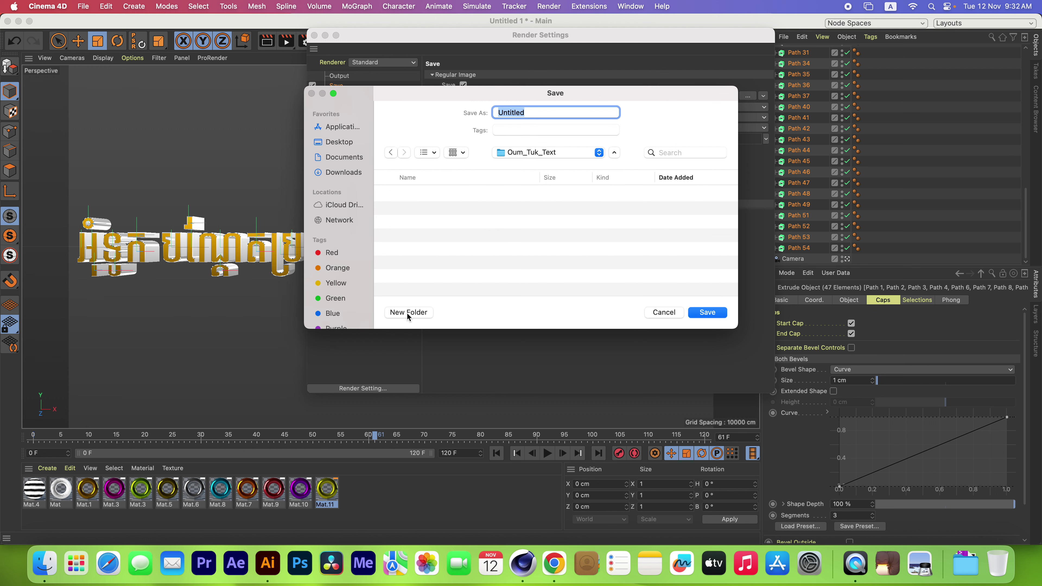
text(T_)
Confirm the T_ save path and set the format to PNG with an alpha channel.
click(707, 316)
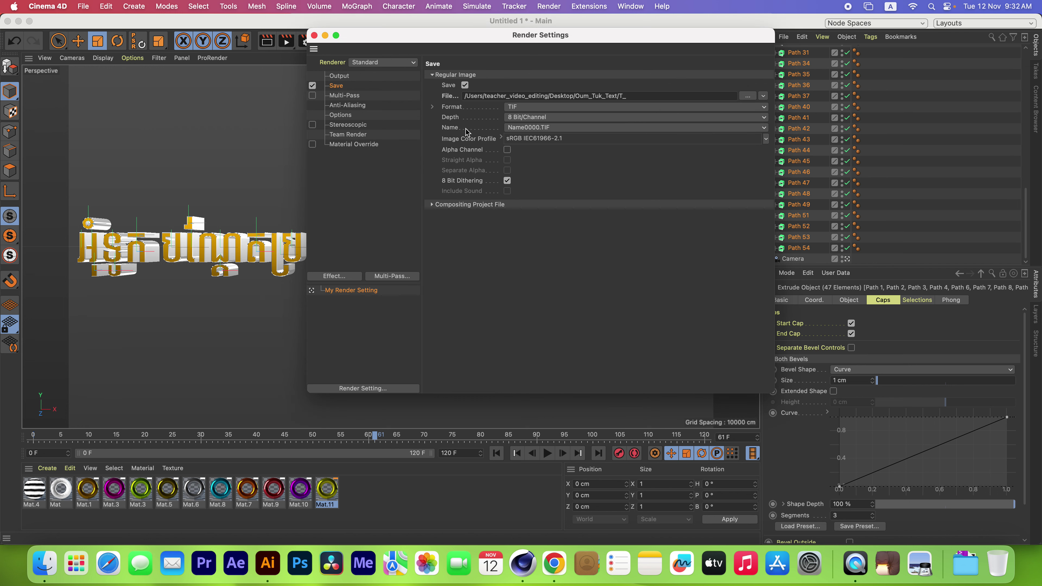
click(552, 108)
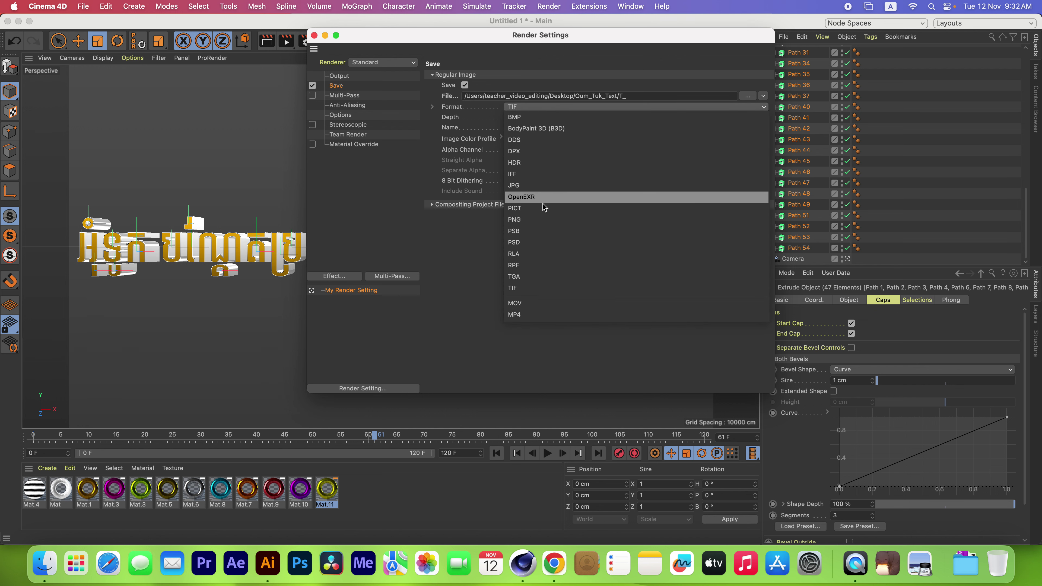
click(540, 221)
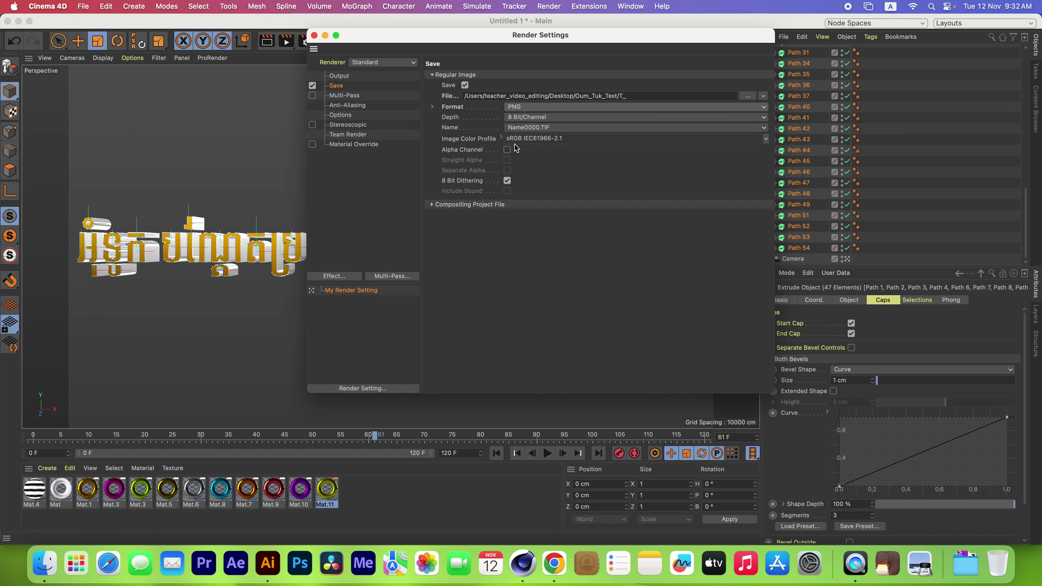
click(507, 150)
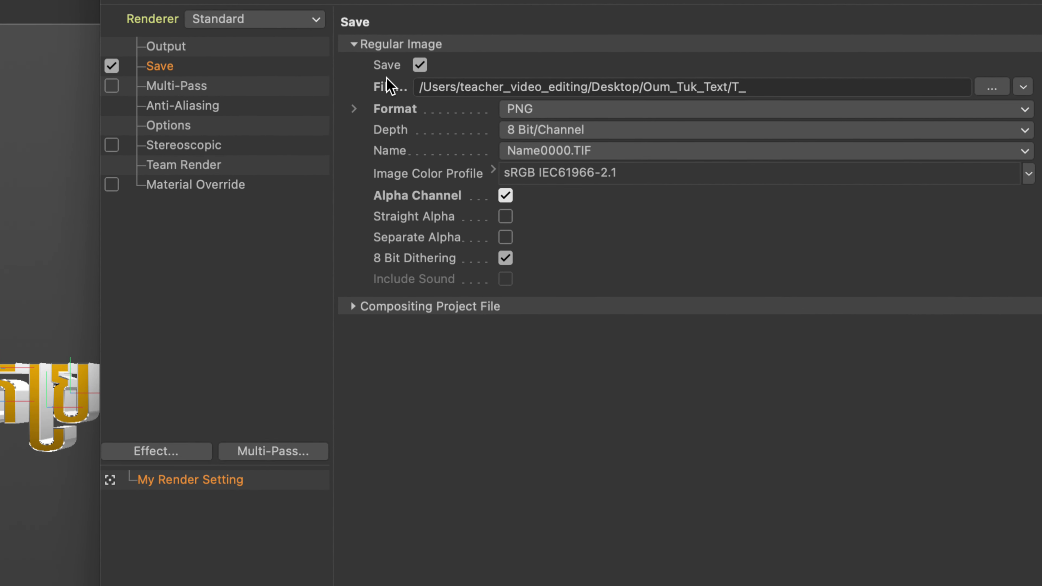
Set anti-aliasing quality to Best and close Render Settings.
click(210, 107)
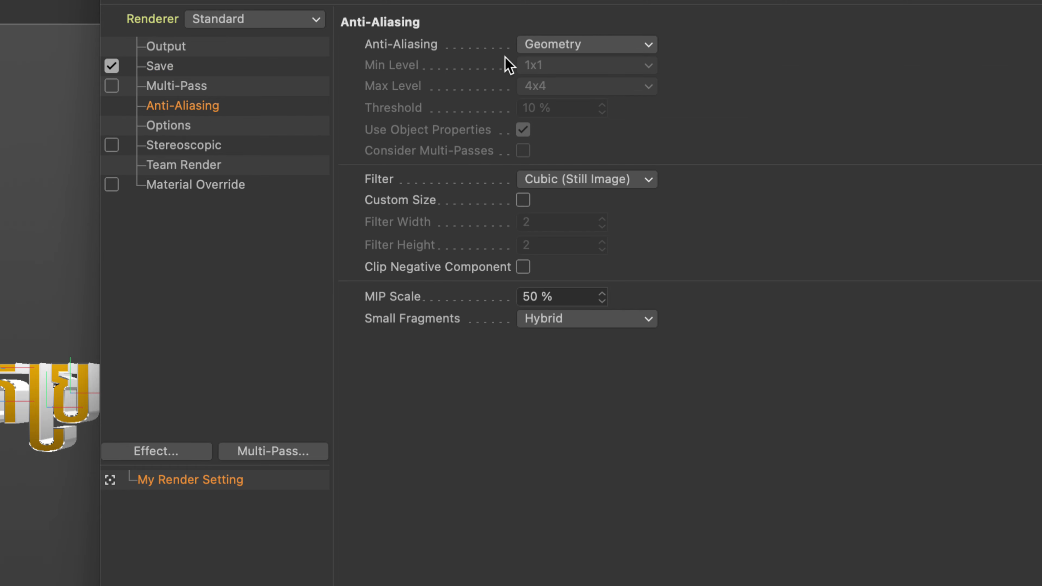
click(625, 45)
click(597, 116)
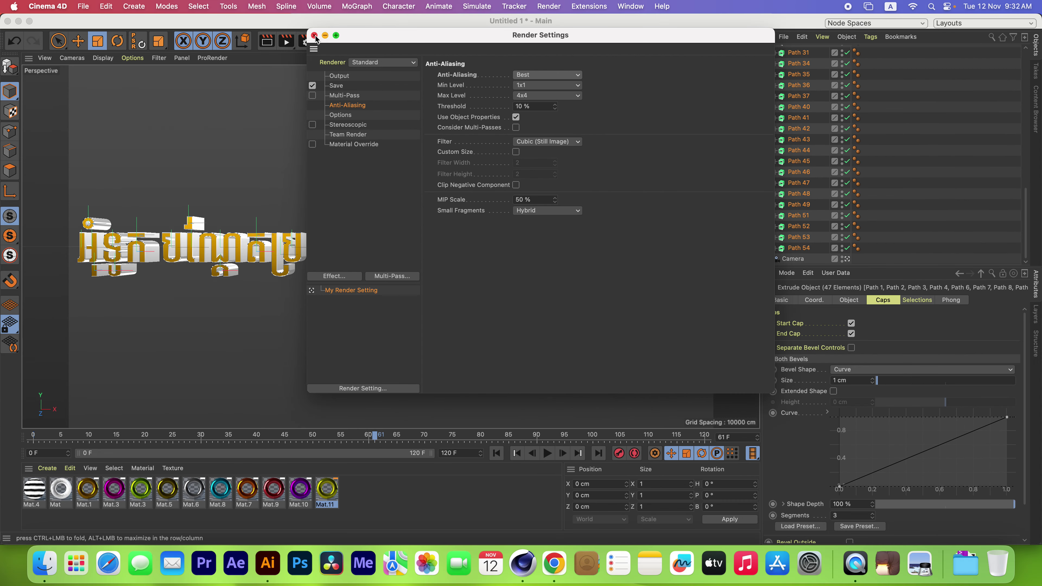
click(314, 36)
Render the 121-frame fracture animation to the Picture Viewer.
click(286, 42)
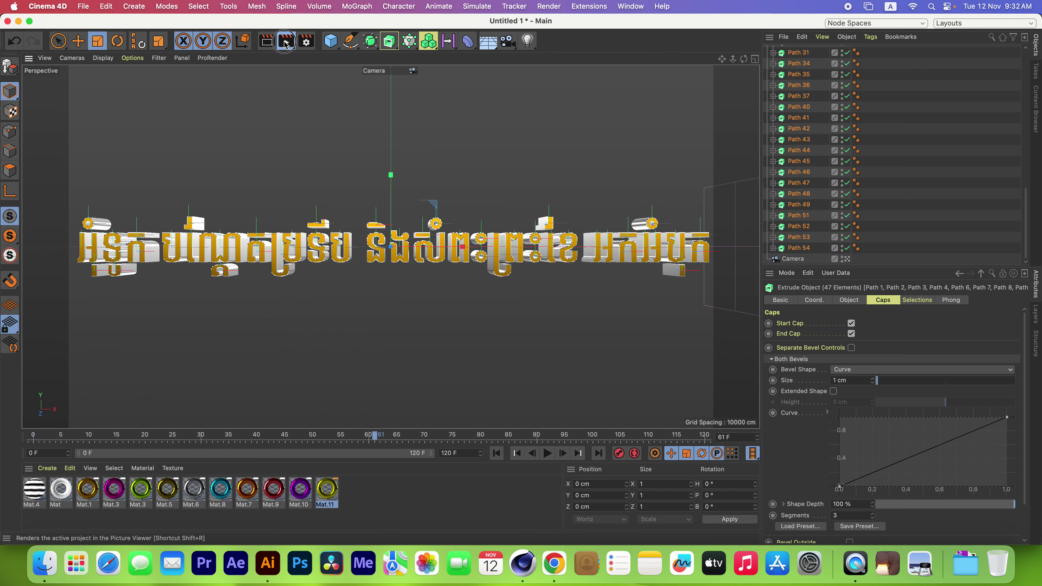